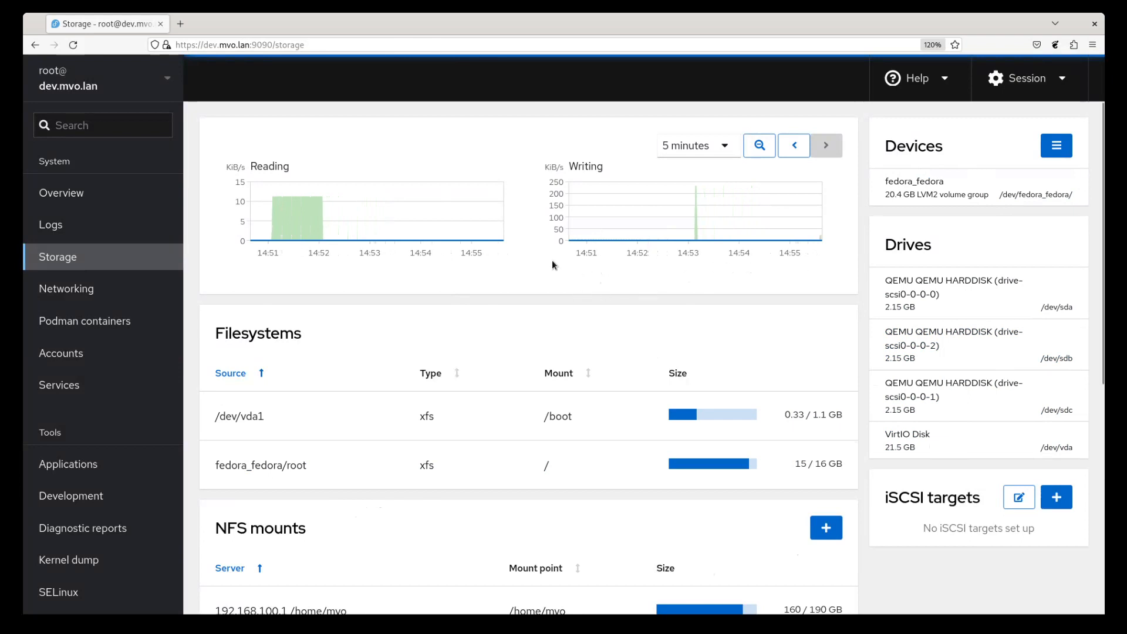
- Open a terminal session on the server and change to the /etc/cockpit directory
scroll(59, 470, "down", 1)
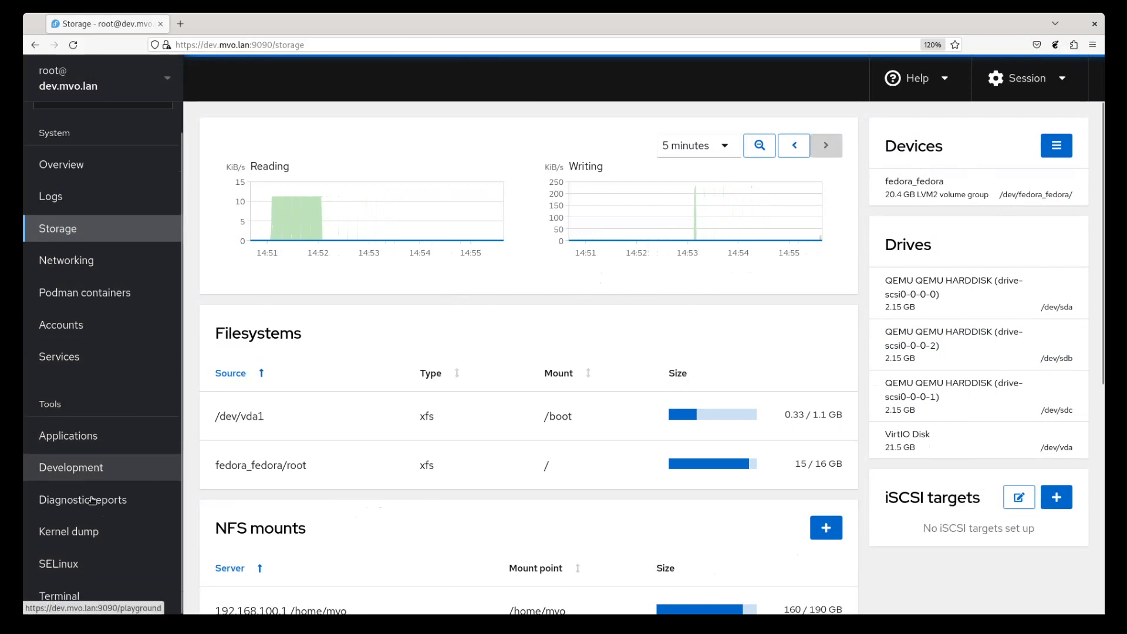
left_click(63, 596)
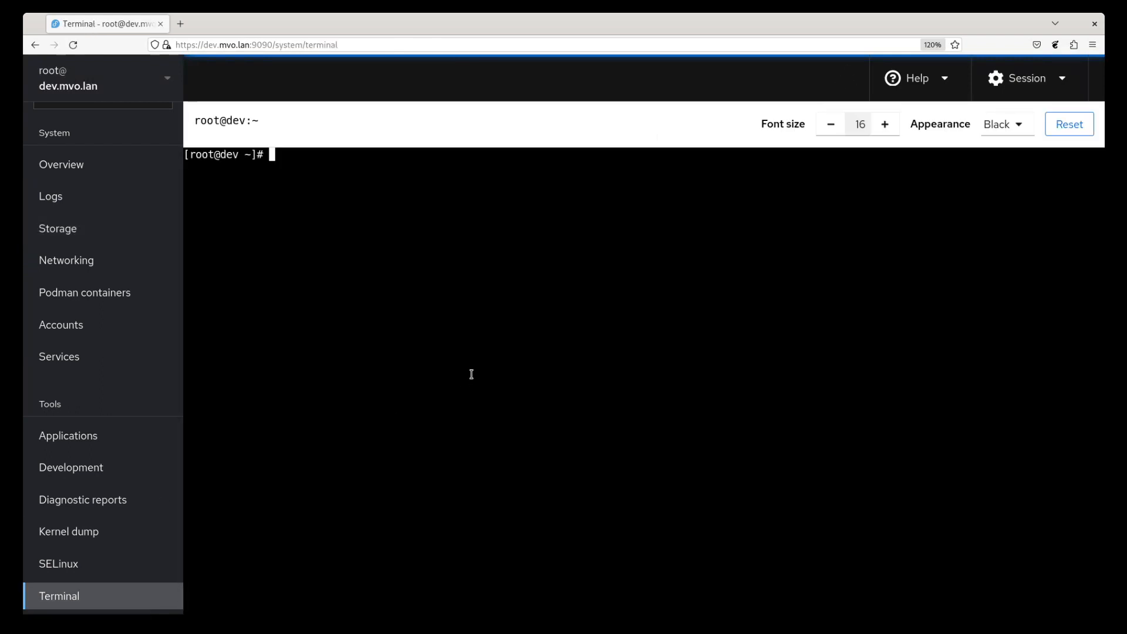
type("cd /etc/cock")
key("Tab")
key("Return")
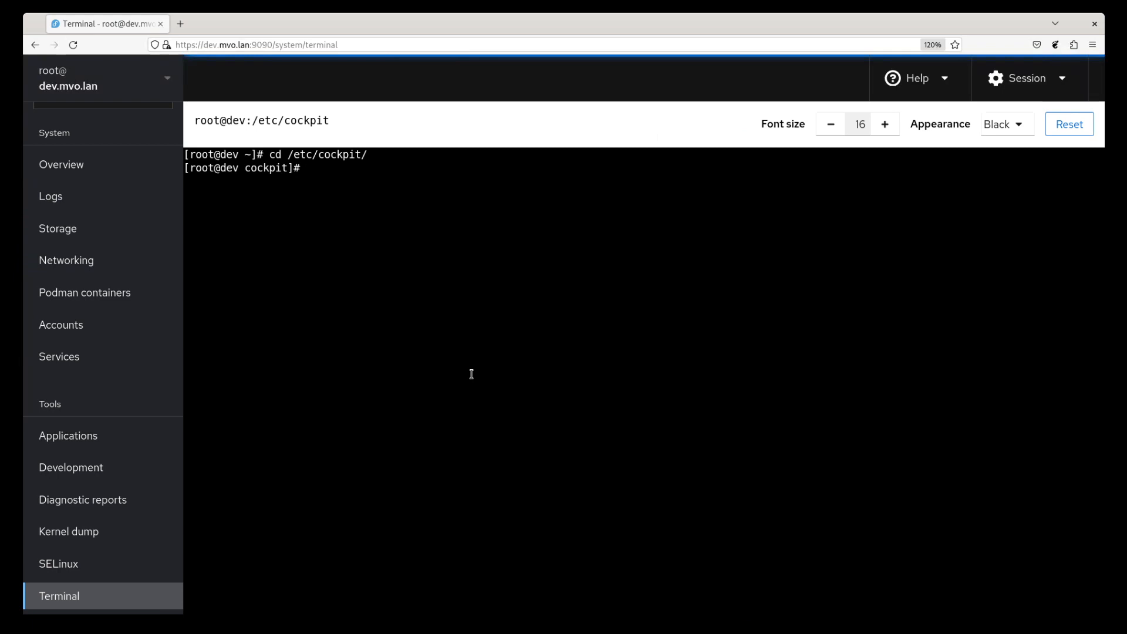
- Display the contents of the storaged.override.jsoff file with cat
type("cat stor")
key("Tab")
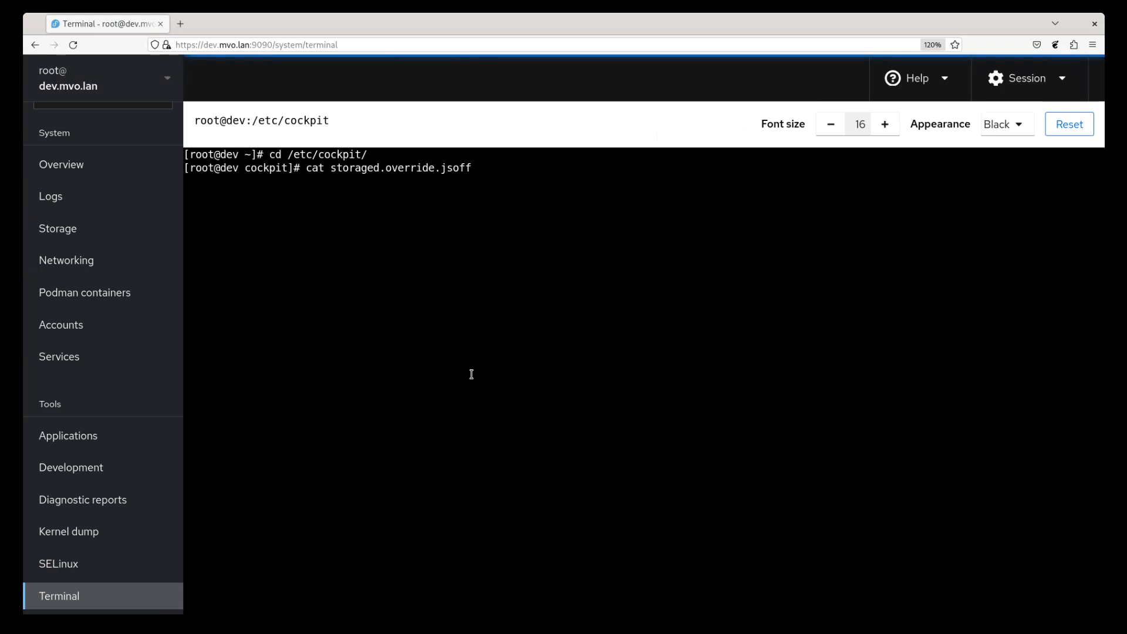
key("Return")
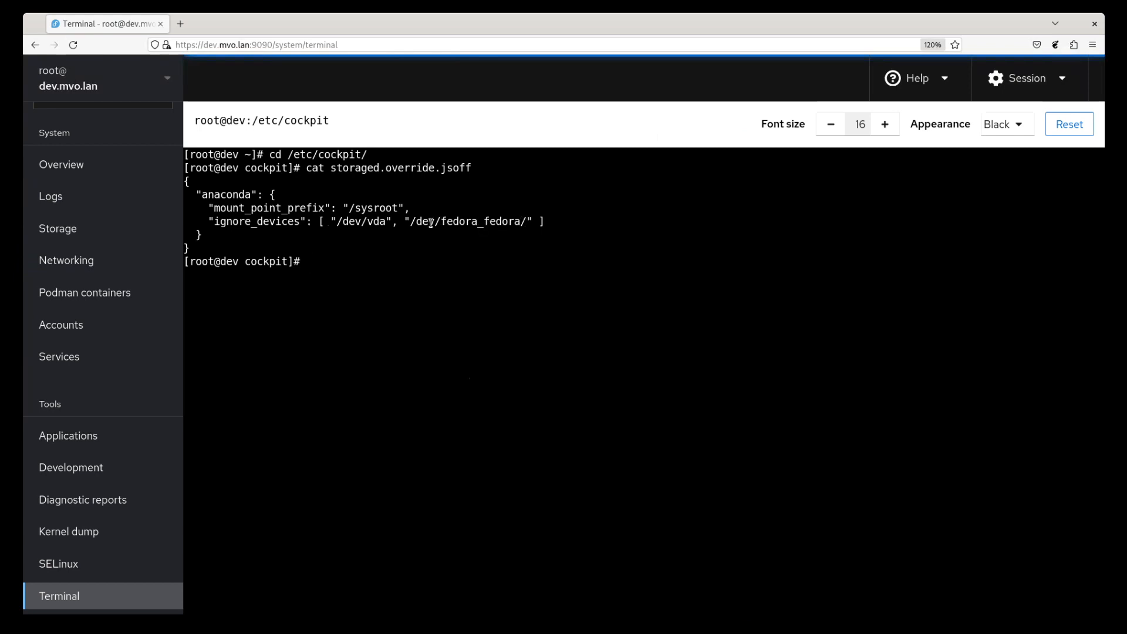
- Rename storaged.override.jsoff to storaged.override.json with the mv command
key("Up")
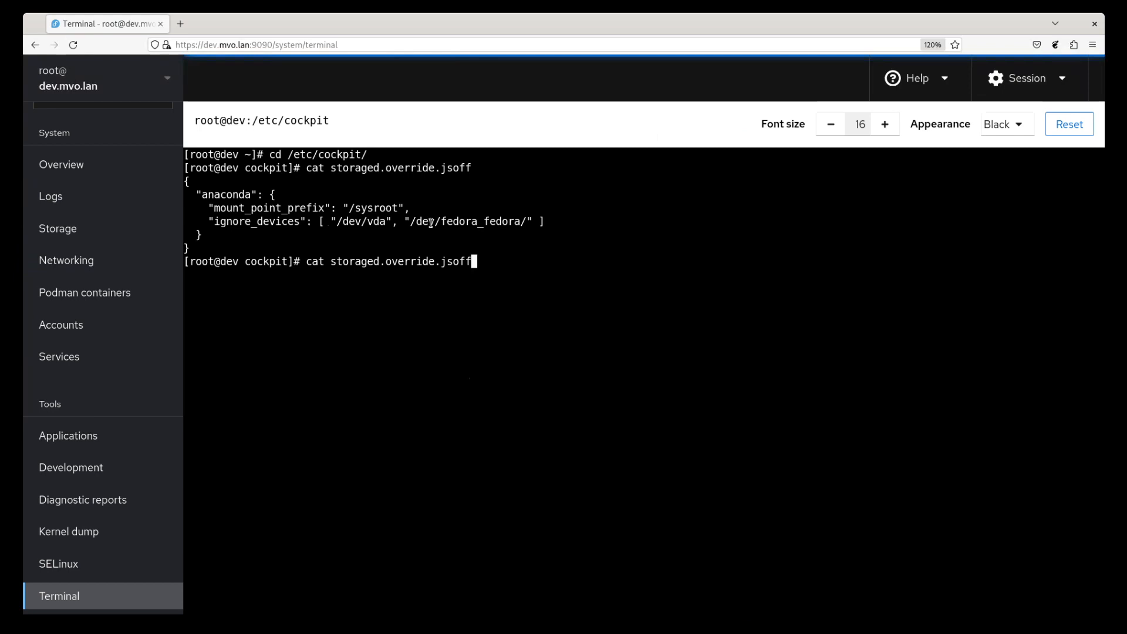
key("ctrl+Left")
key("ctrl+Left")
key("ctrl+Left")
key("ctrl+Left")
key("Delete")
key("Delete")
key("Delete")
type("mv")
key("Delete")
key("End")
key("Left")
key("Left")
key("Left")
key("Left")
key("Left")
key("Left")
key("Left")
key("Left")
key("Left")
key("Left")
key("Left")
key("Left")
key("Left")
key("Left")
key("Left")
key("Left")
key("Left")
key("Left")
key("Left")
key("Left")
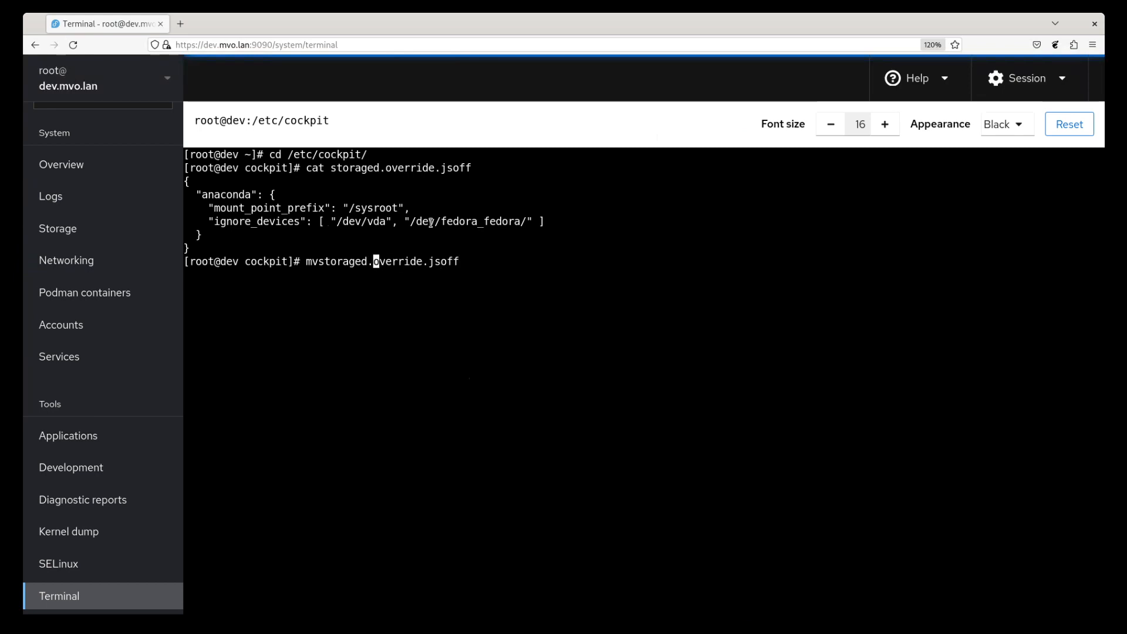
key("Right")
key("Right")
key("End")
key("Left")
key("Left")
key("Left")
key("Left")
key("Left")
key("Left")
key("Left")
key("Left")
key("Left")
key("Left")
key("Left")
key("Left")
key("Left")
key("Left")
key("Left")
key("Left")
key("Left")
key("Left")
key("Left")
key("Left")
key("Left")
key("Left")
type("s")
key("End")
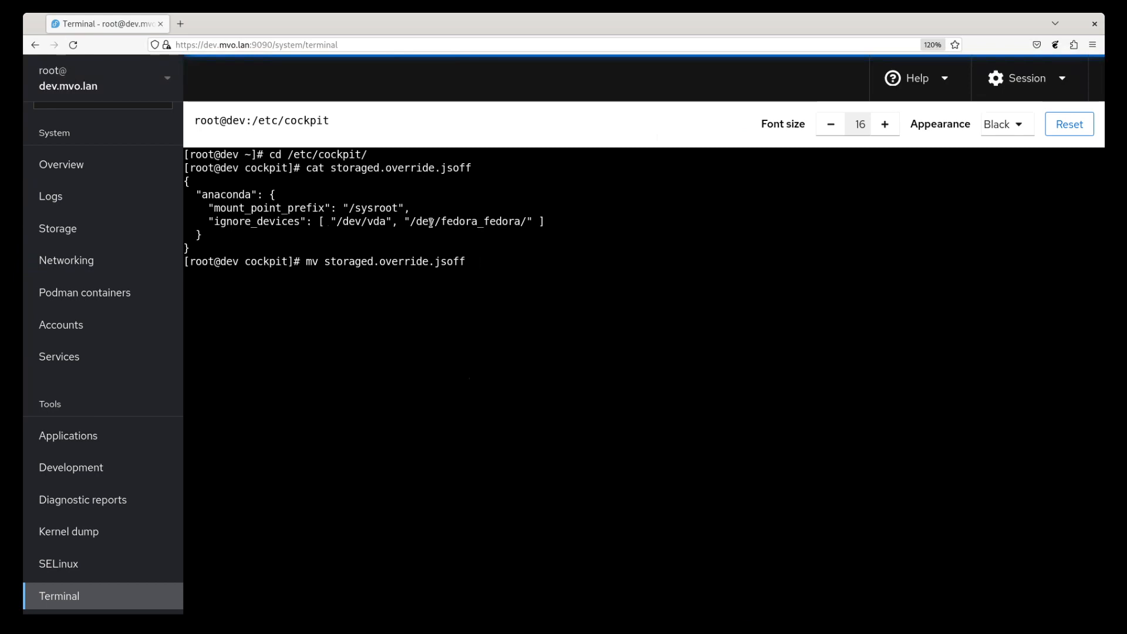
type("storaged.override.jsoff")
key("BackSpace")
key("BackSpace")
key("BackSpace")
type("n")
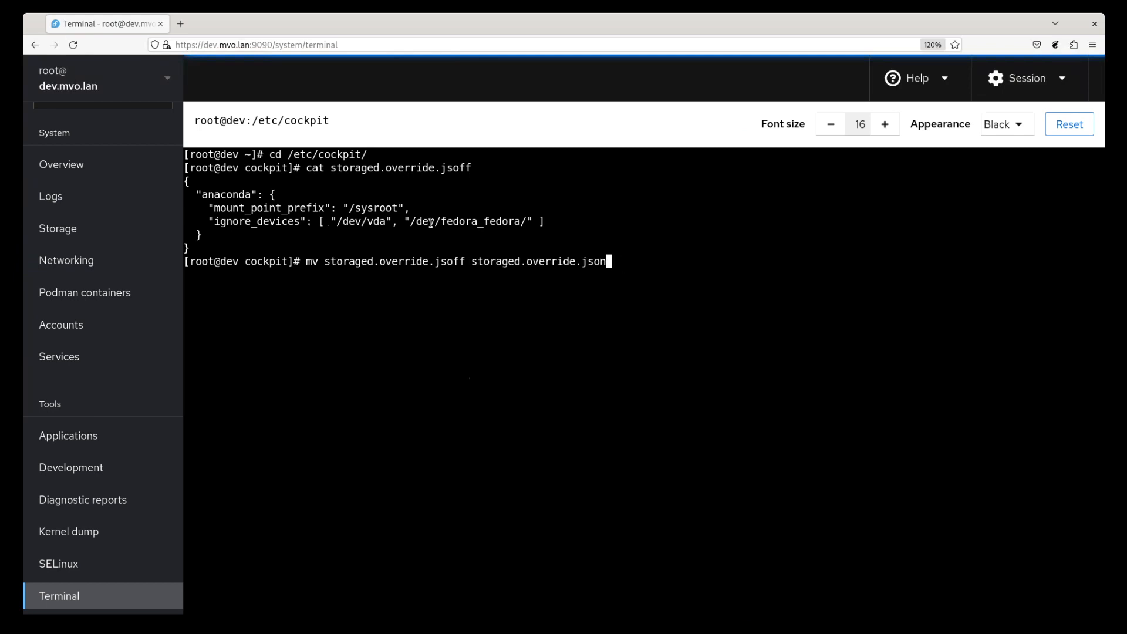
key("Return")
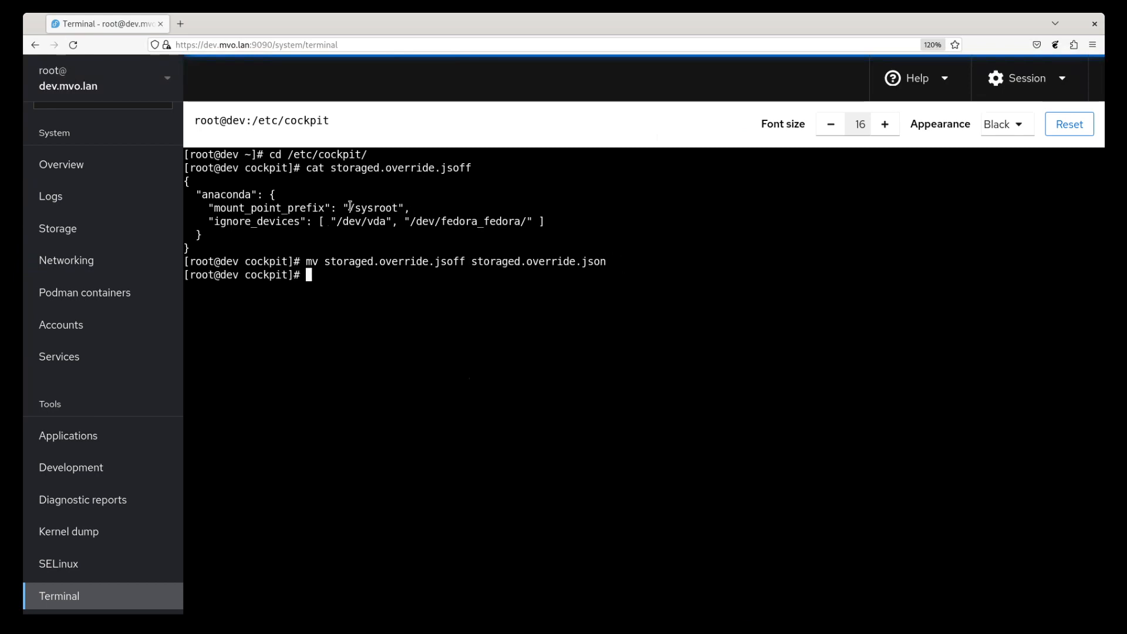
- Reload the Storage page and initialize the /dev/sda drive with a GPT partition table, without overwriting existing data with zeros
left_click(166, 228)
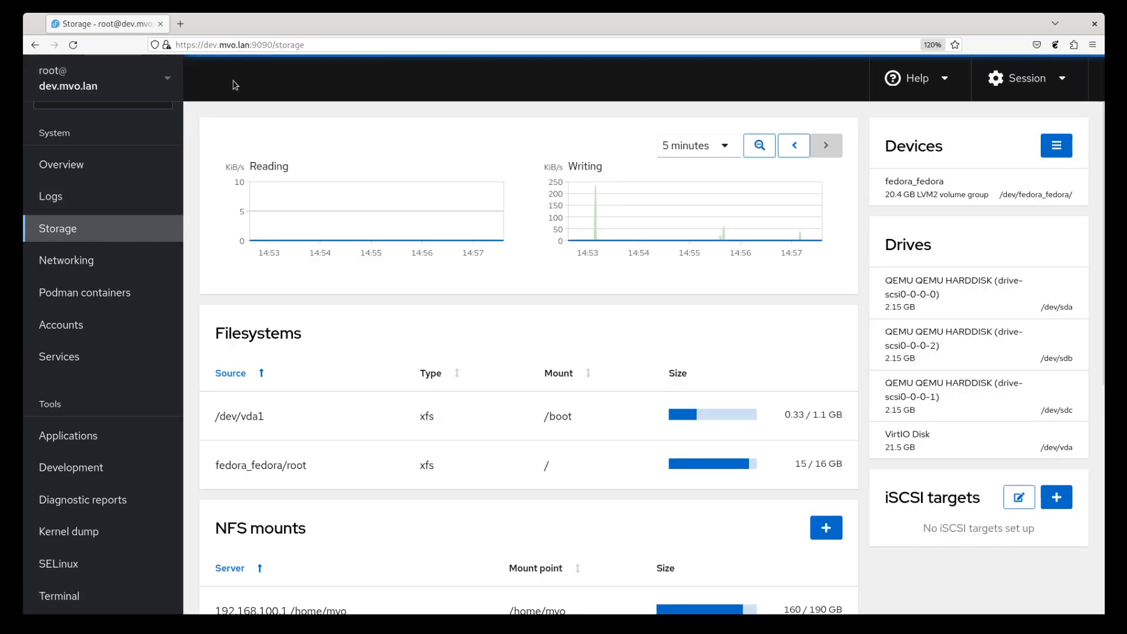
left_click(73, 45)
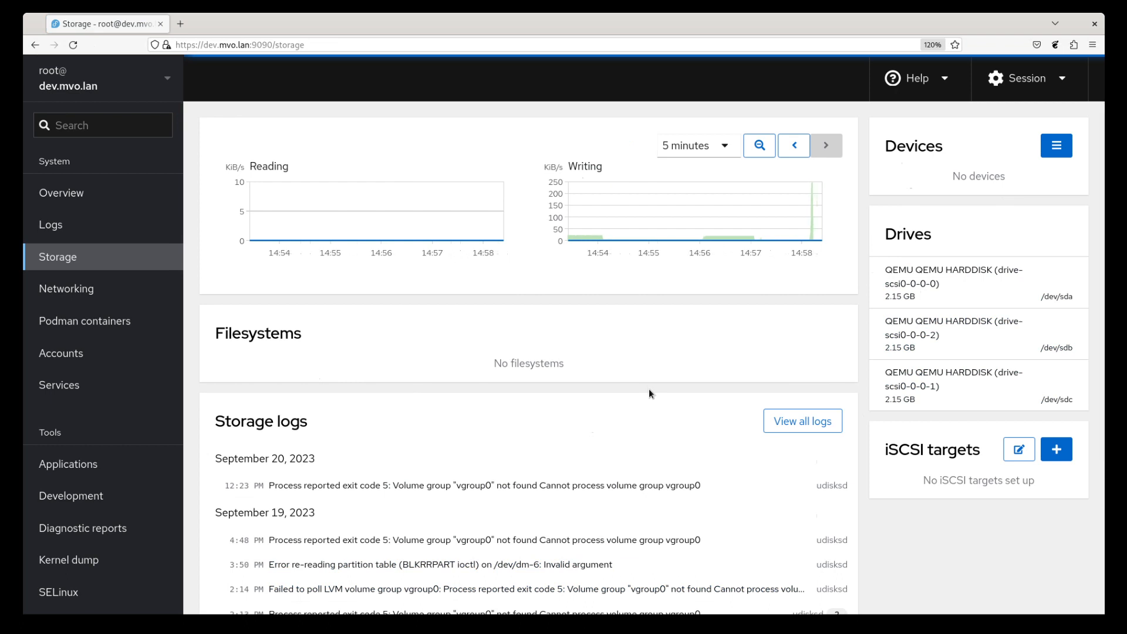
left_click(952, 286)
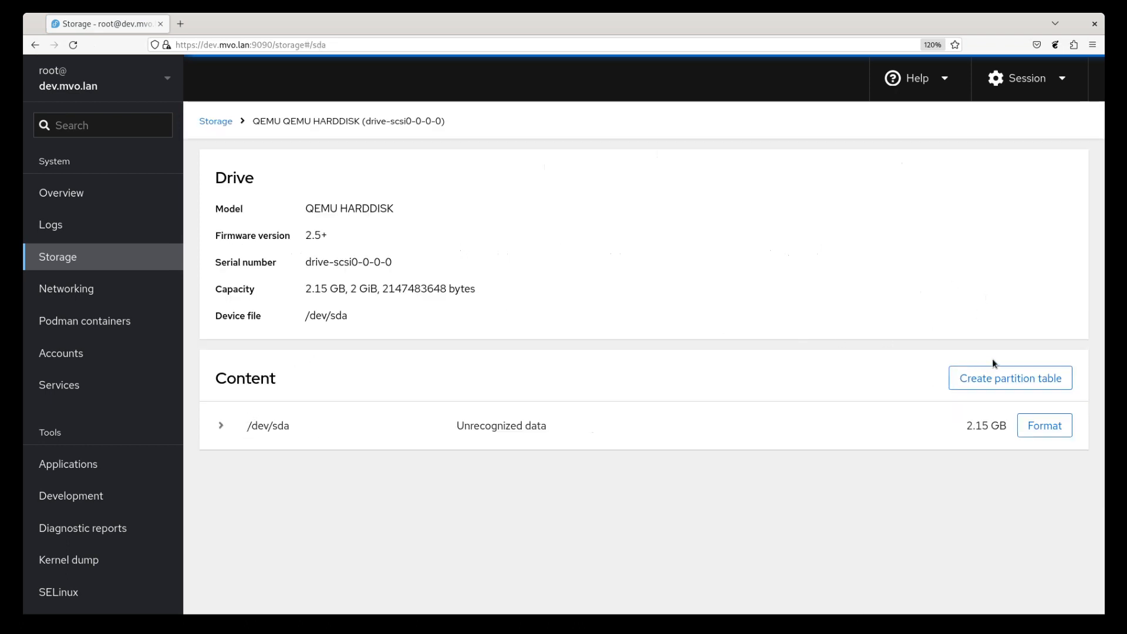
left_click(1040, 379)
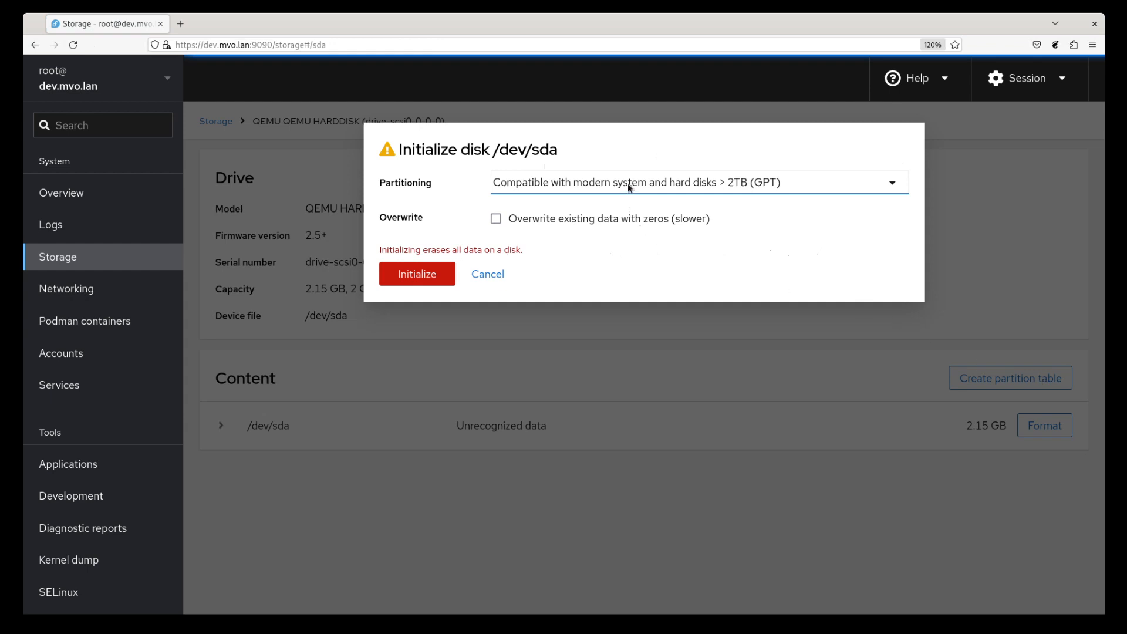
left_click(423, 281)
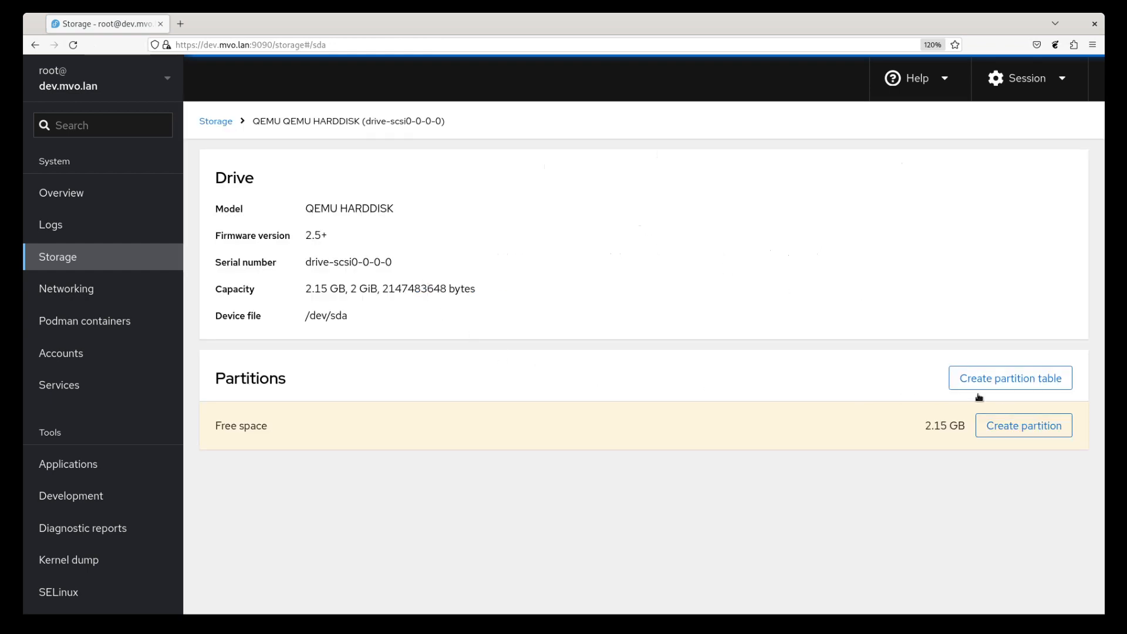
- Create and mount a 1675 MB XFS partition on /dev/sda with the mount point /
left_click(1021, 431)
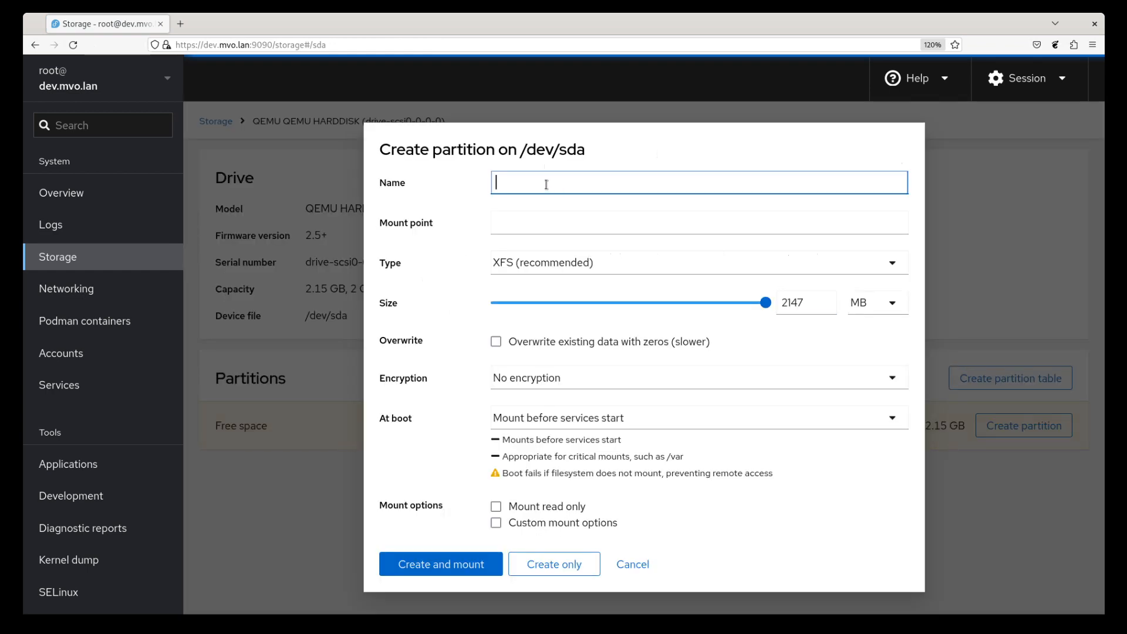
left_click(535, 225)
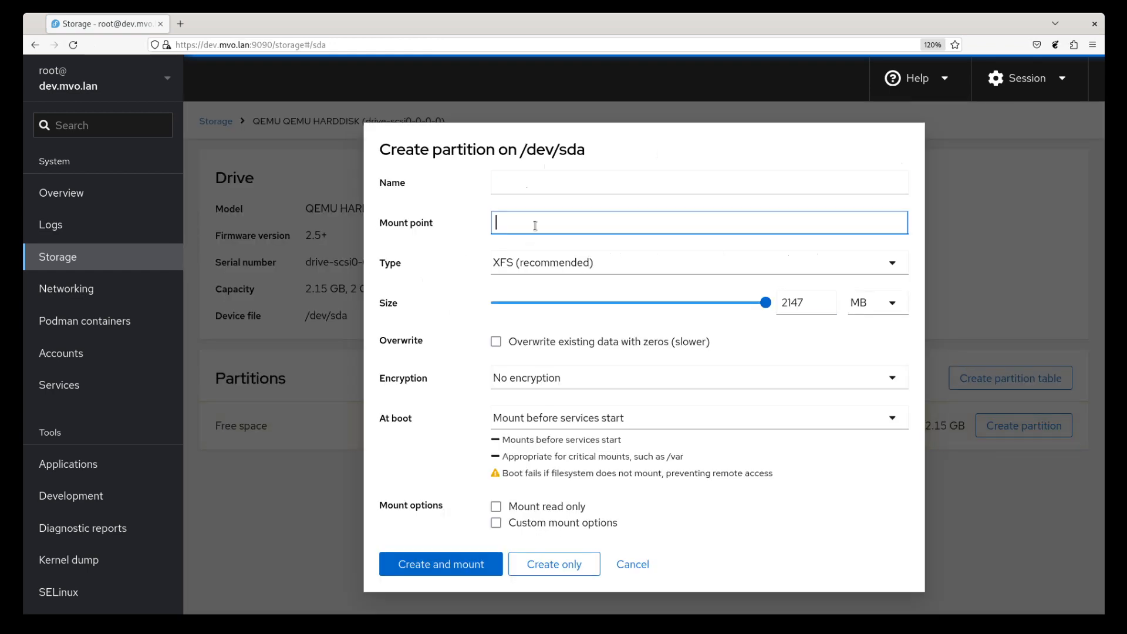
type("/")
left_click_drag(765, 304, 703, 303)
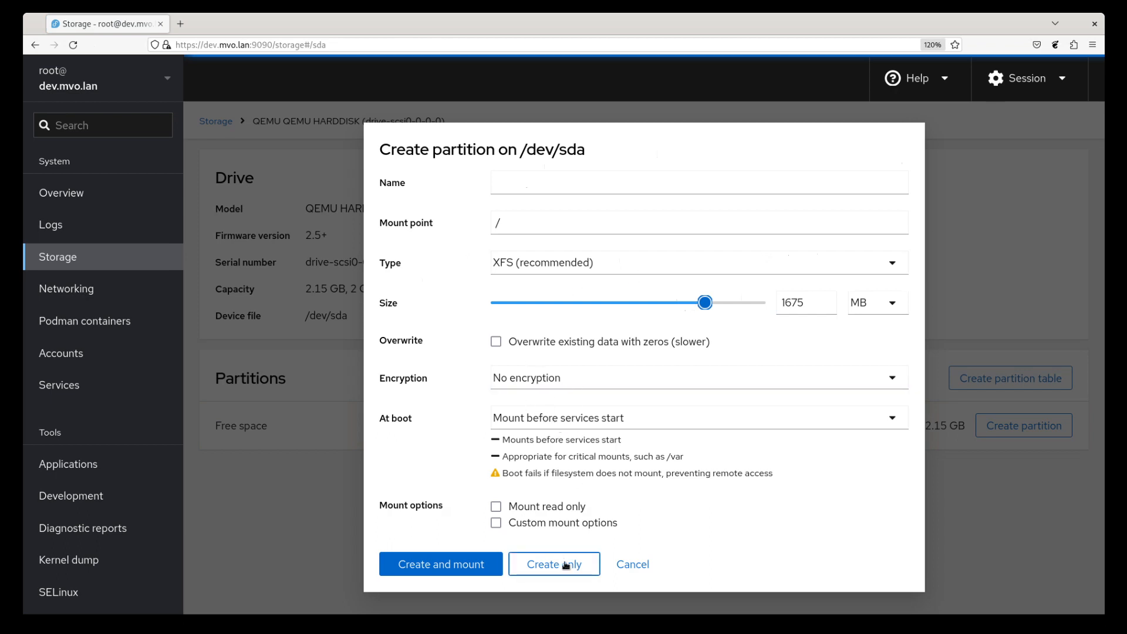
left_click(470, 569)
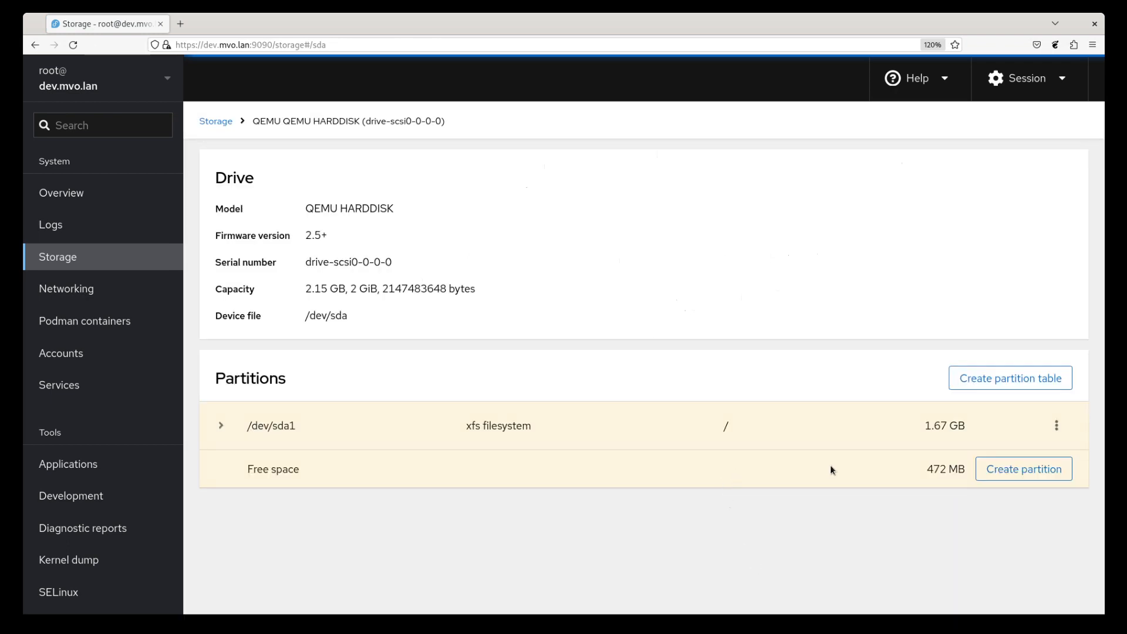
- Create and mount an ext4 partition with the mount point /boot in the remaining 472 MB of /dev/sda
left_click(1041, 470)
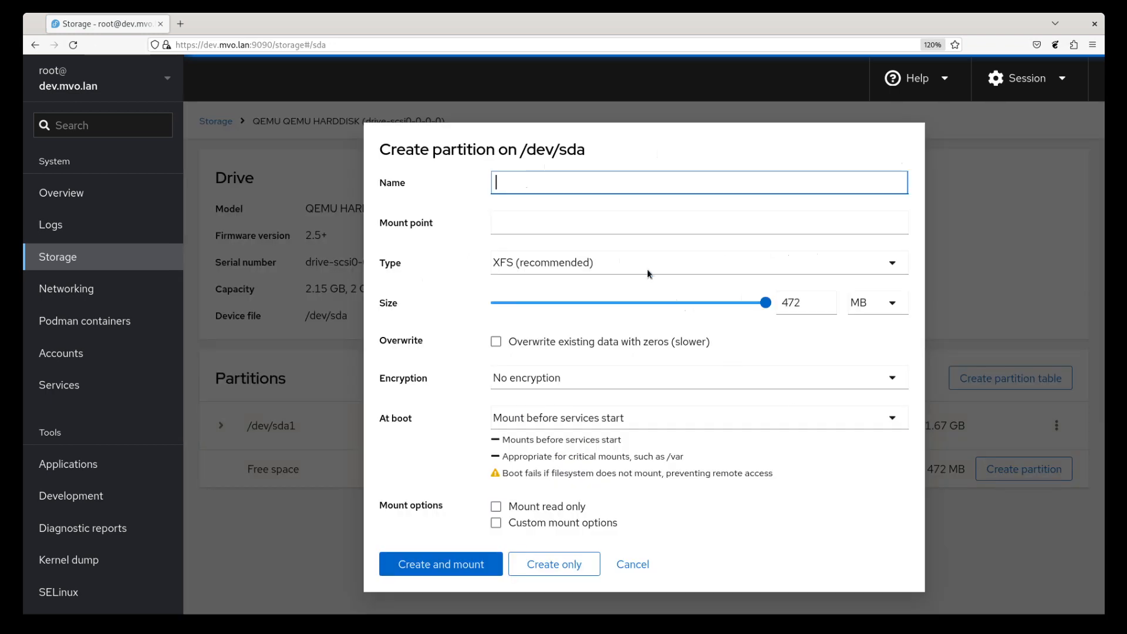
left_click(583, 218)
type("/boot")
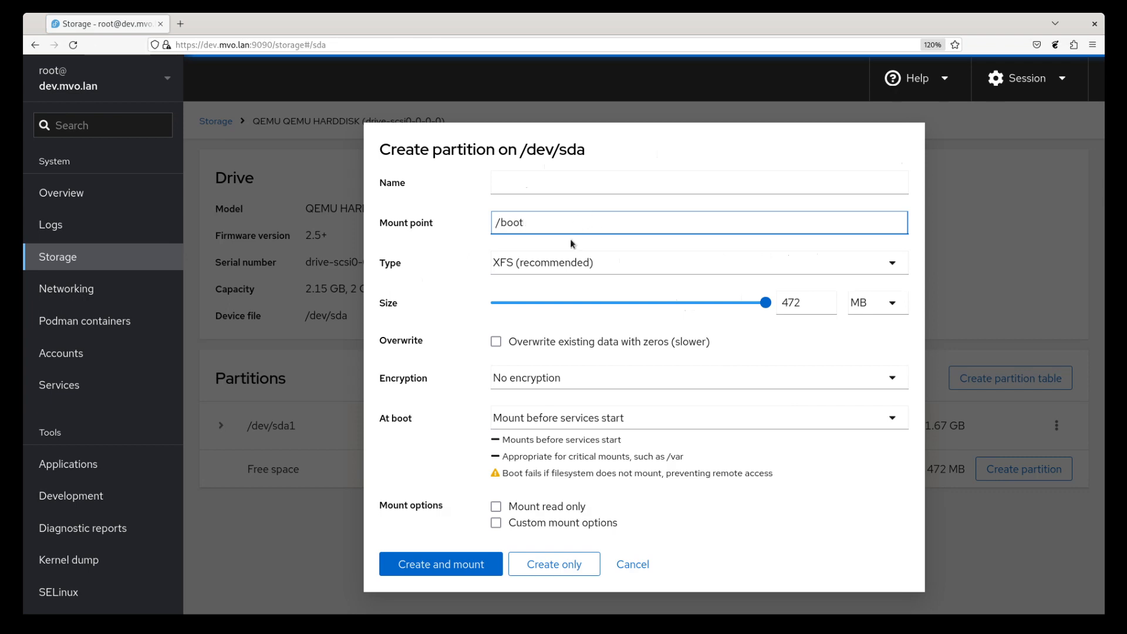
left_click(582, 263)
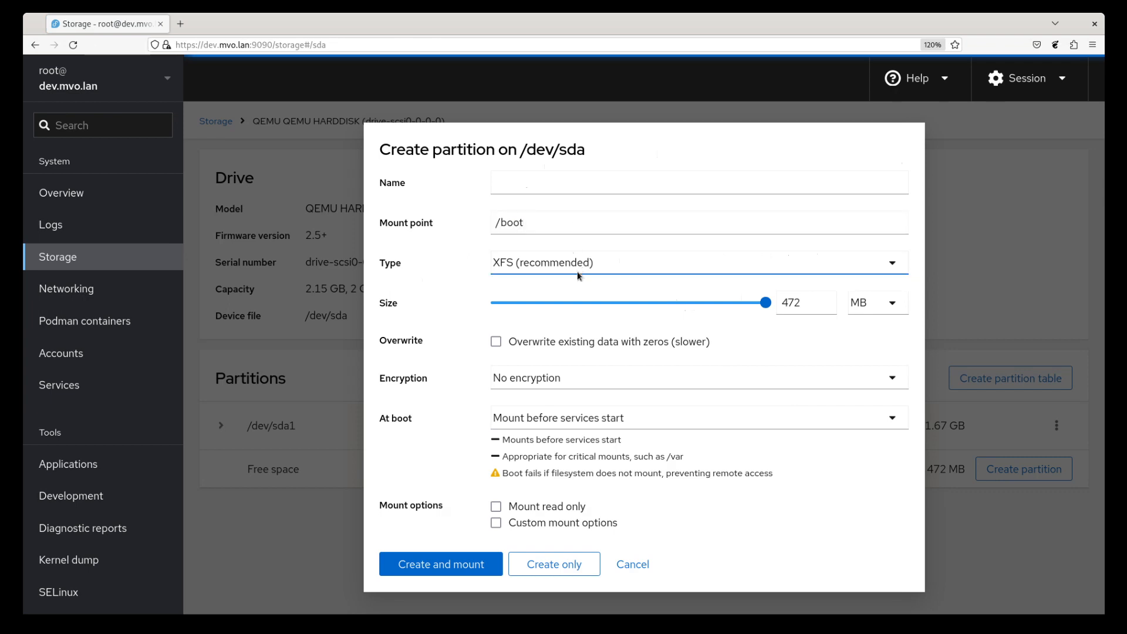
left_click(563, 305)
left_click(471, 566)
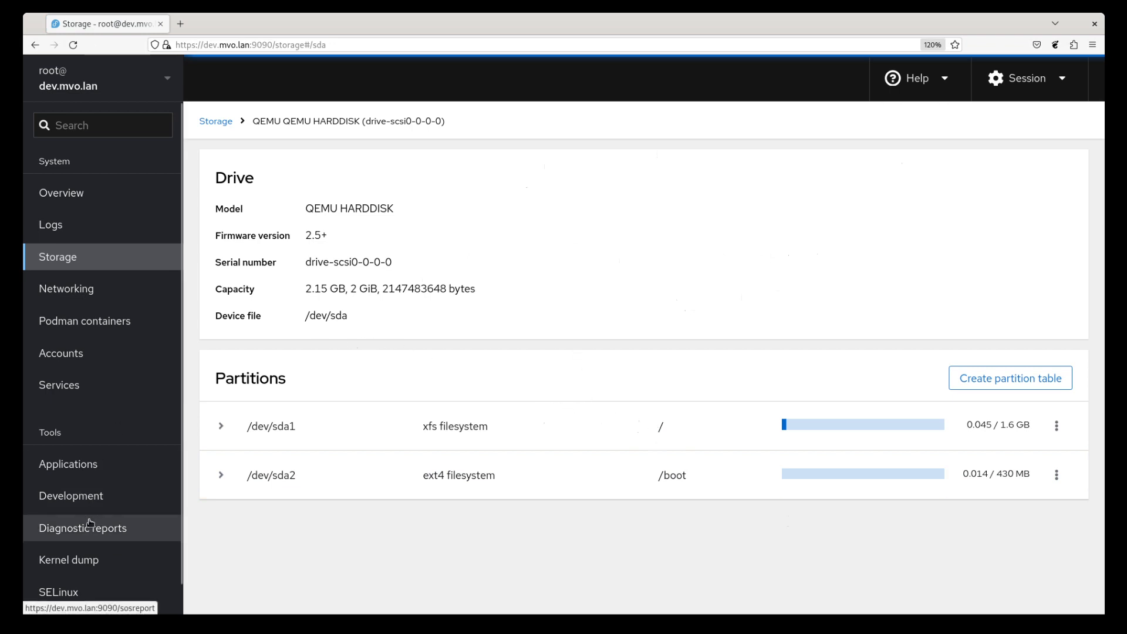
- Display the contents of /etc/fstab in the terminal to examine the mount entries
scroll(91, 528, "down", 1)
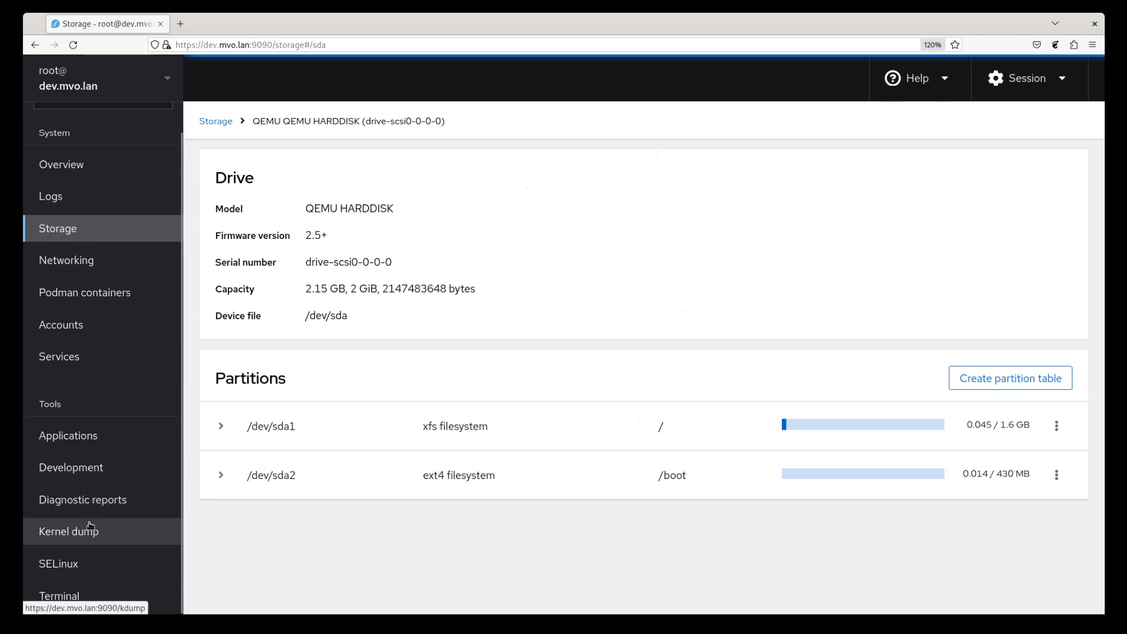
left_click(75, 595)
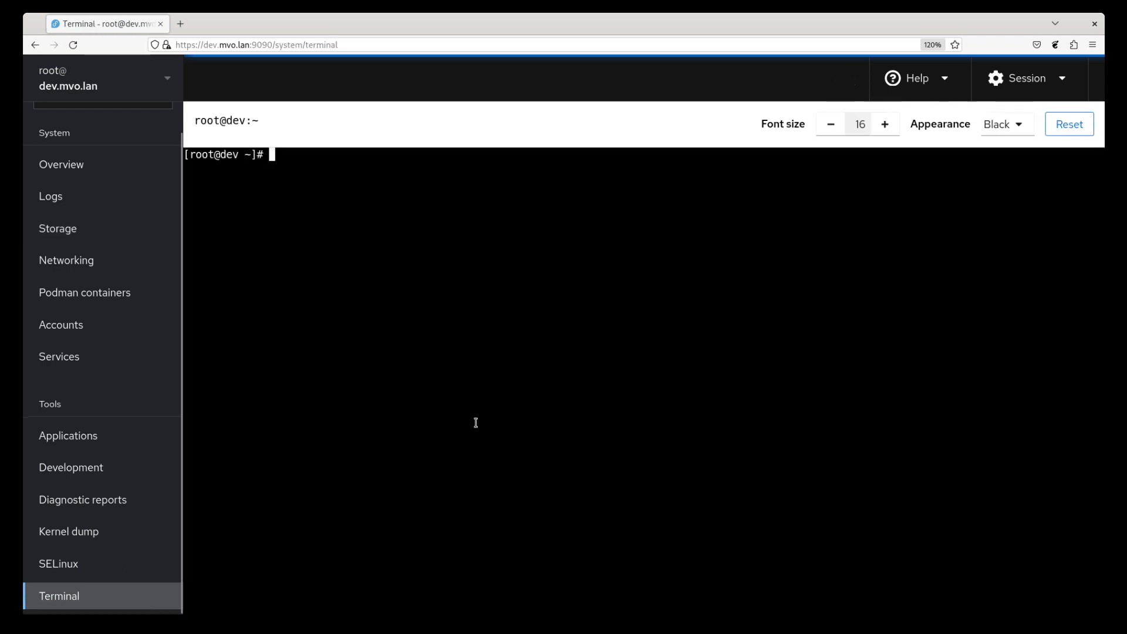
type("cat /etc/fstab")
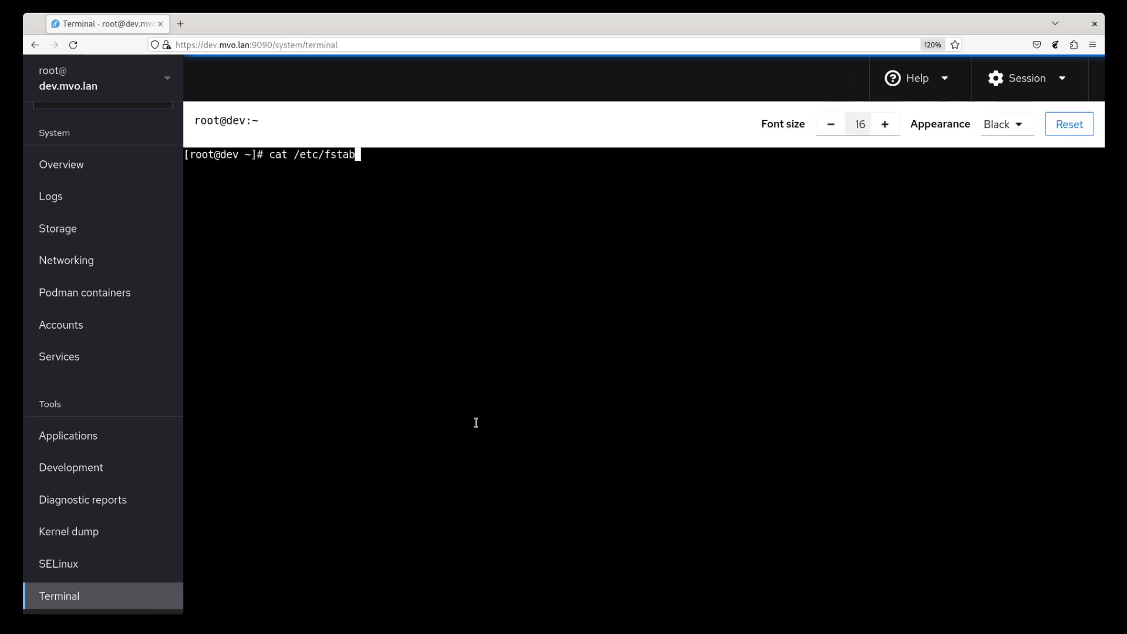
key("Return")
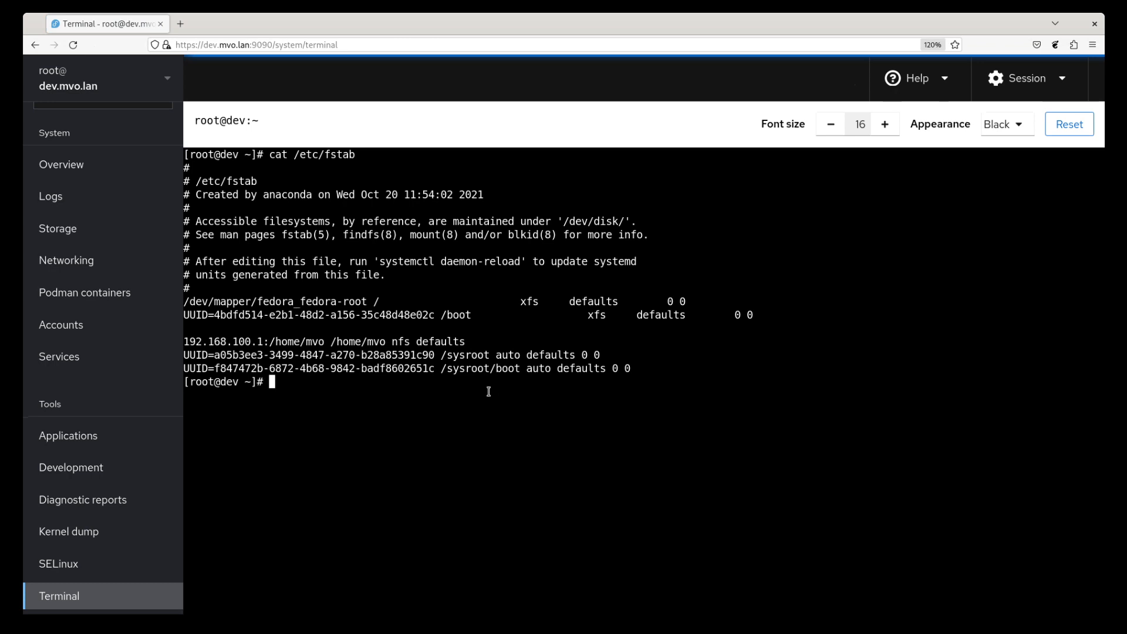
- Try to unmount the root filesystem on /dev/sda1 from the drive's storage page
left_click(97, 233)
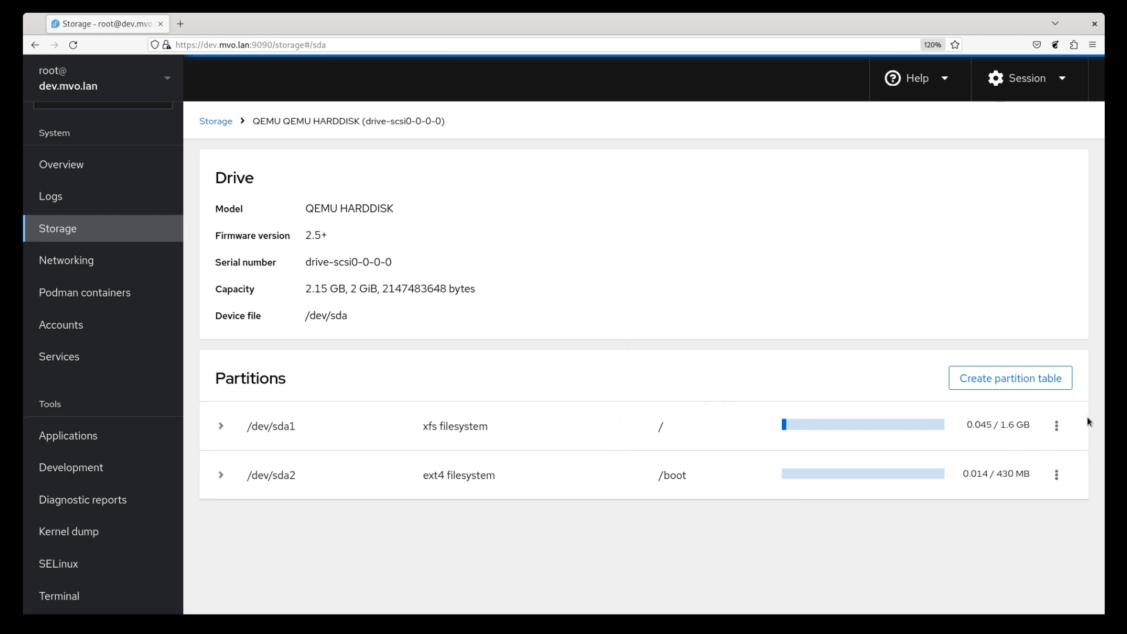
left_click(1057, 425)
left_click(1045, 459)
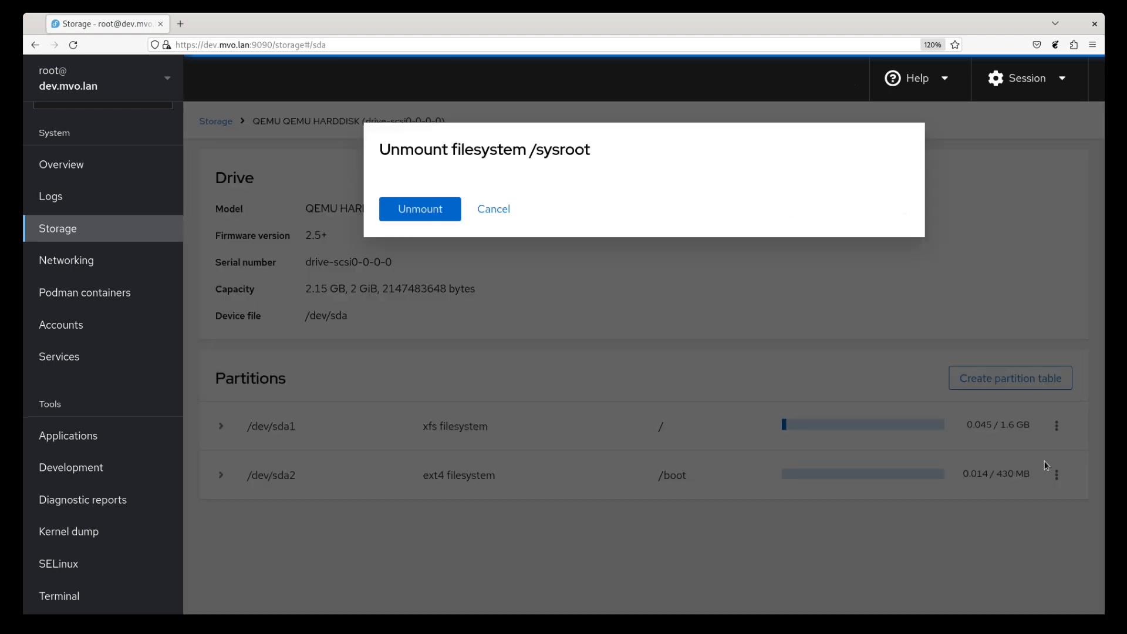
left_click(427, 211)
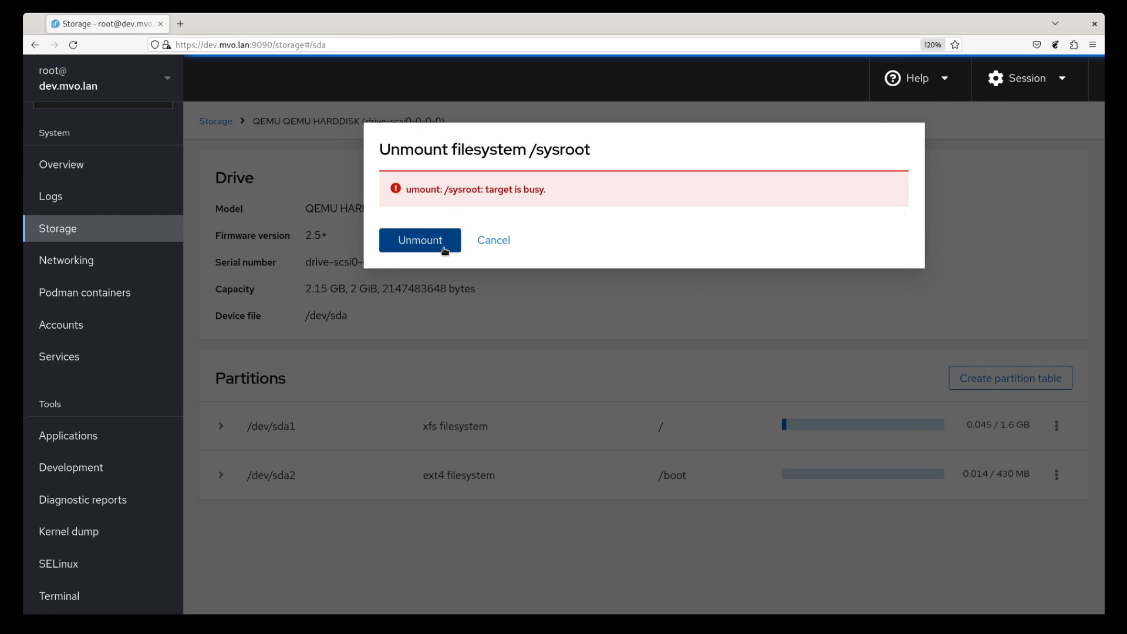
left_click(488, 242)
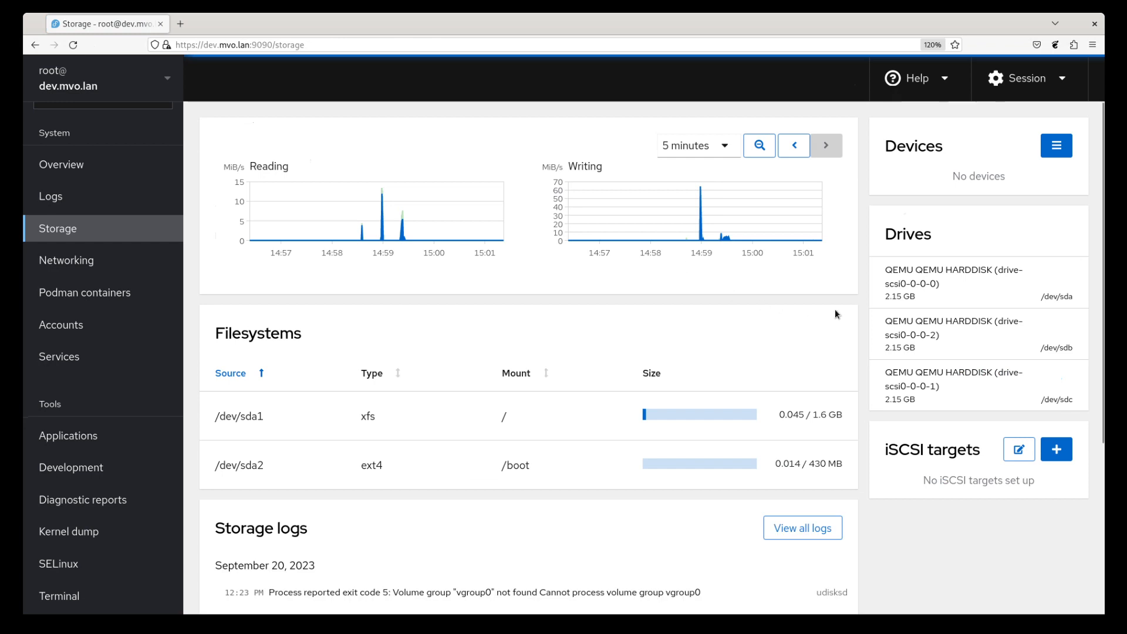
- Permanently delete the /boot partition /dev/sda2 from the /dev/sda drive
left_click(942, 286)
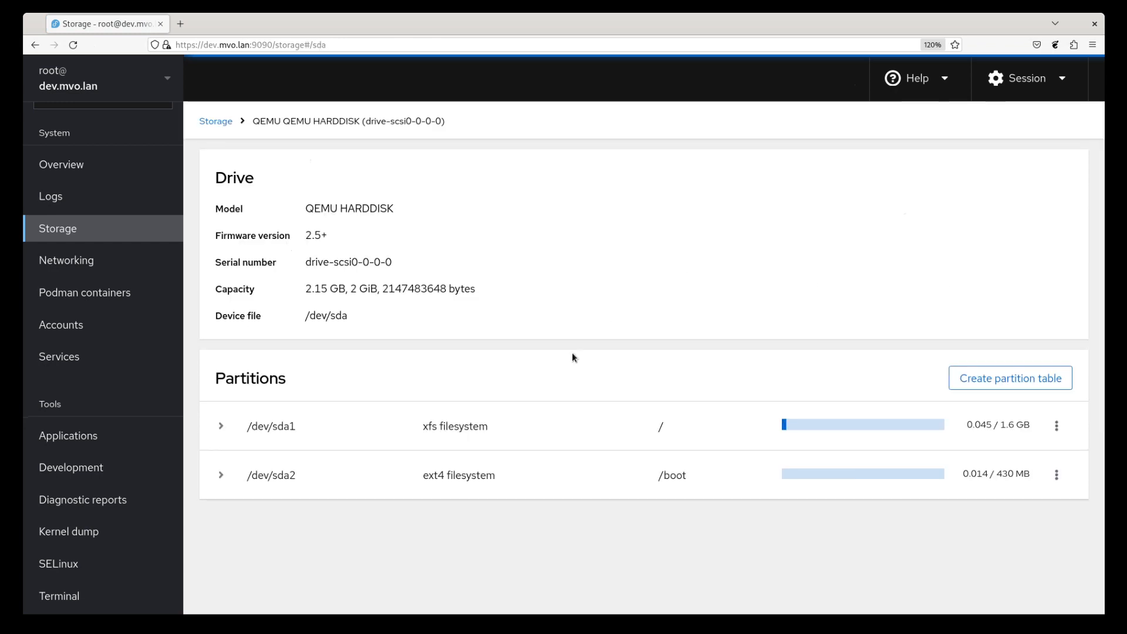
left_click(1058, 473)
left_click(1051, 571)
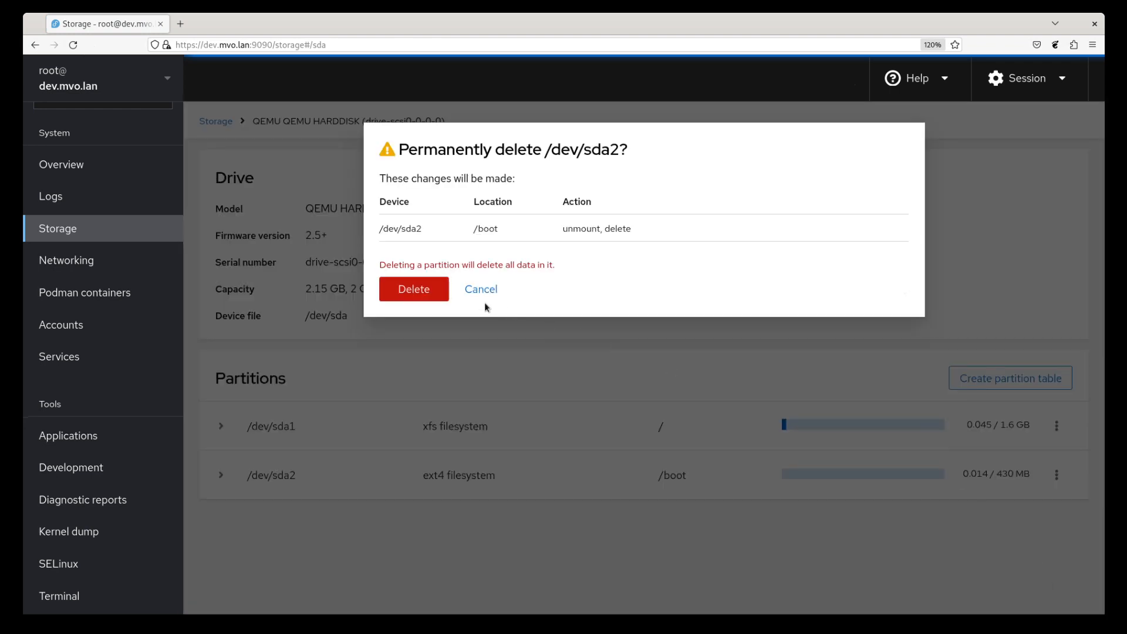
left_click(418, 290)
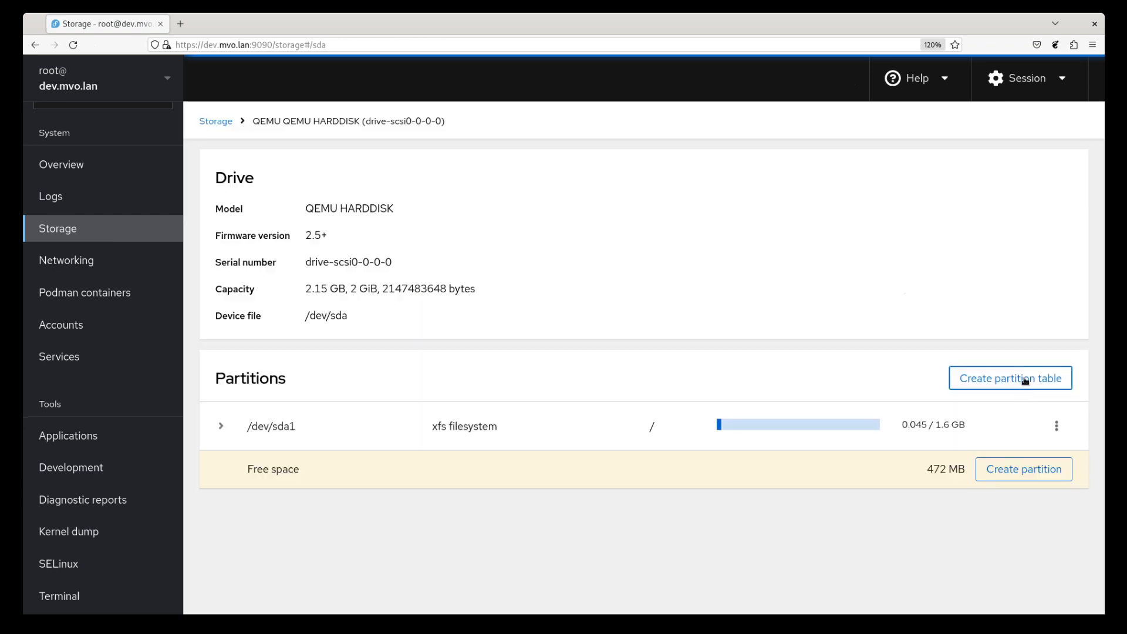
- Initialize /dev/sda with a new GPT partition table without overwriting existing data, and return to the storage overview
left_click(1026, 381)
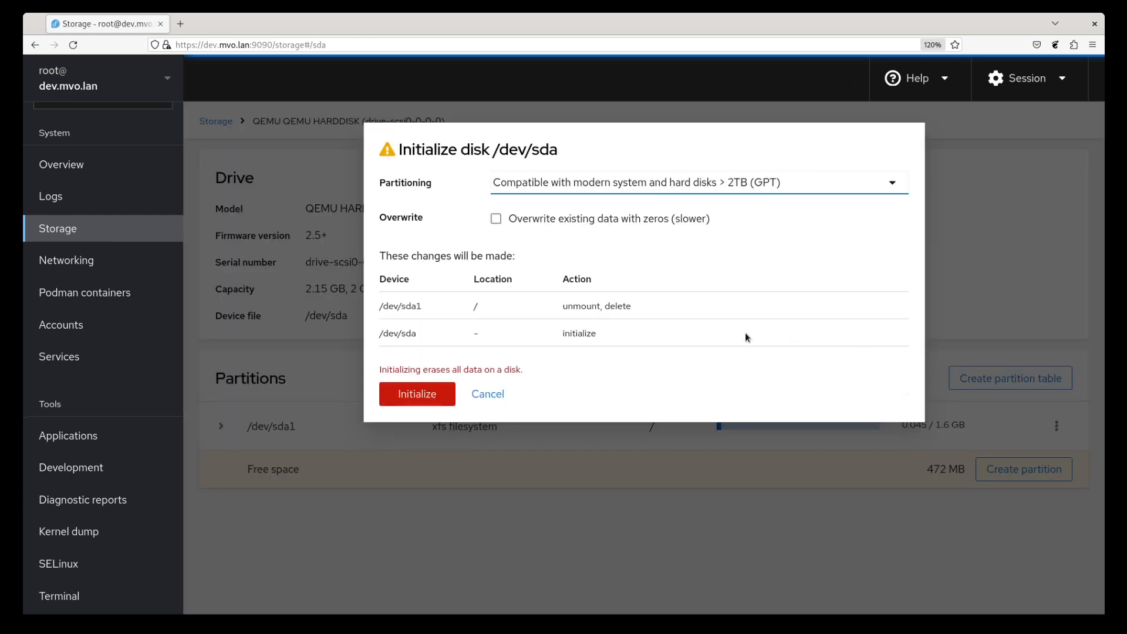
left_click(431, 400)
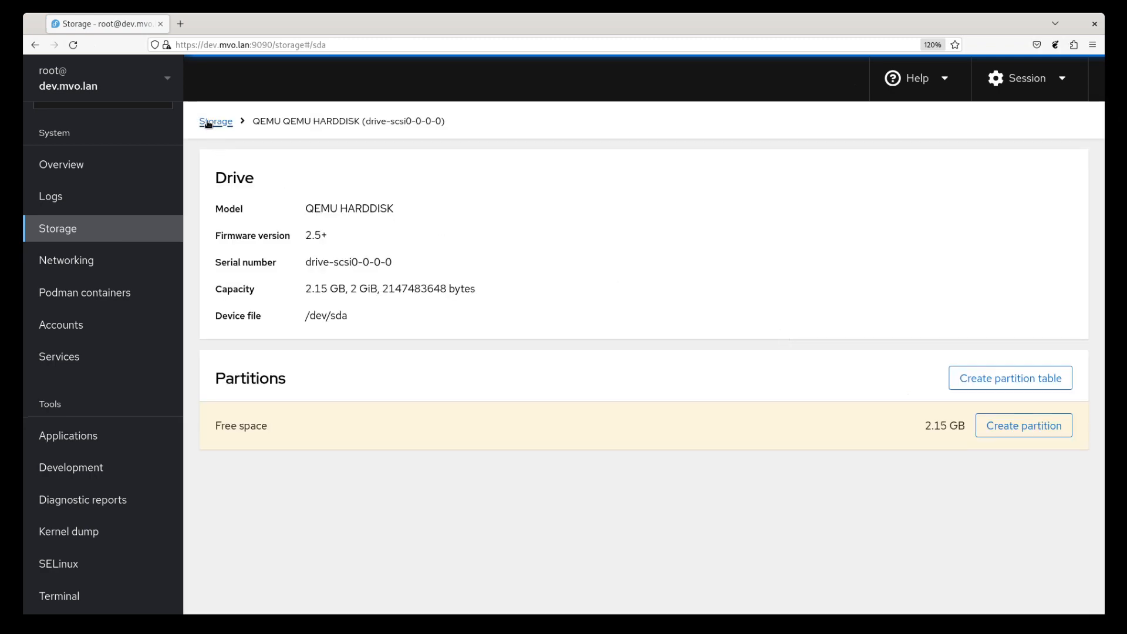
left_click(208, 123)
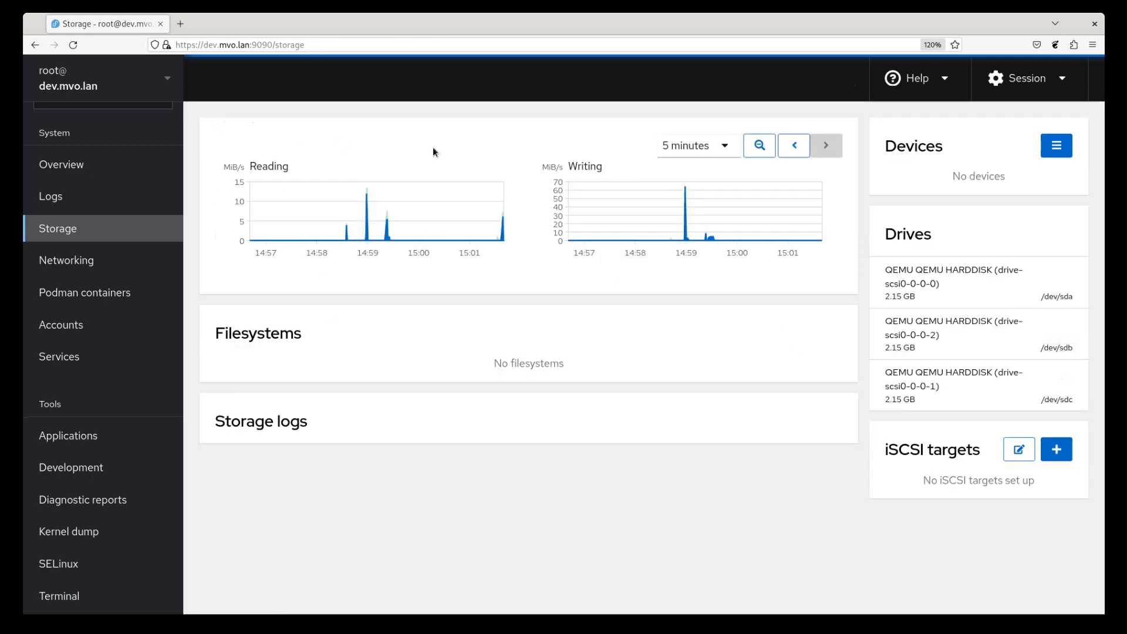
- Start a new Stratis pool named pool0 with only /dev/sdb as its block device
left_click(1055, 146)
left_click(1013, 232)
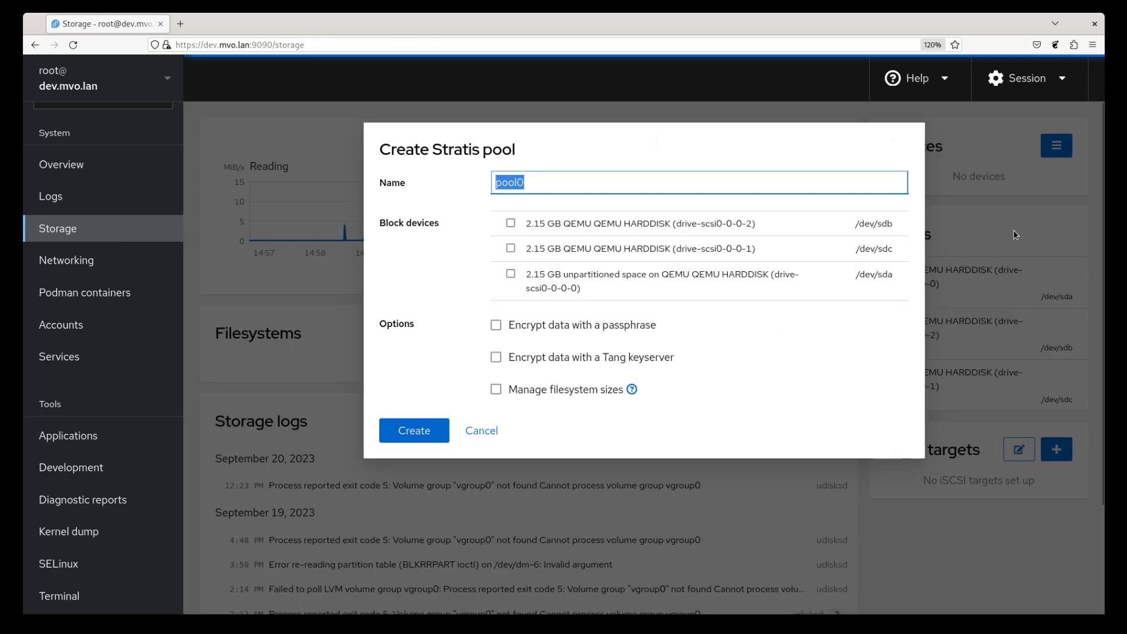
left_click(564, 275)
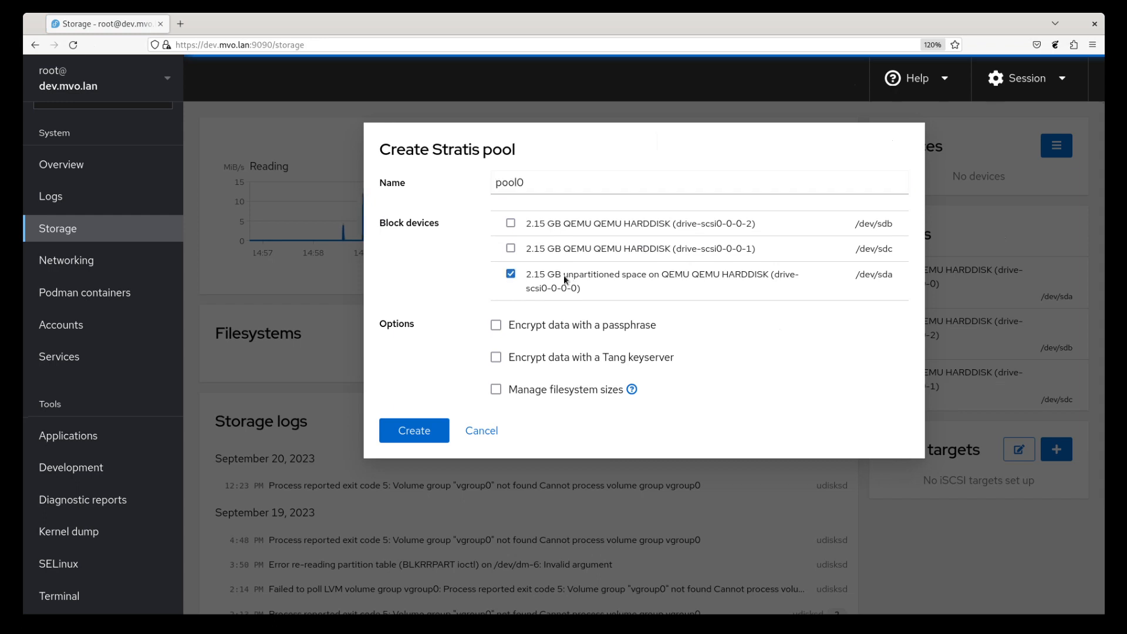
left_click(560, 225)
left_click(555, 288)
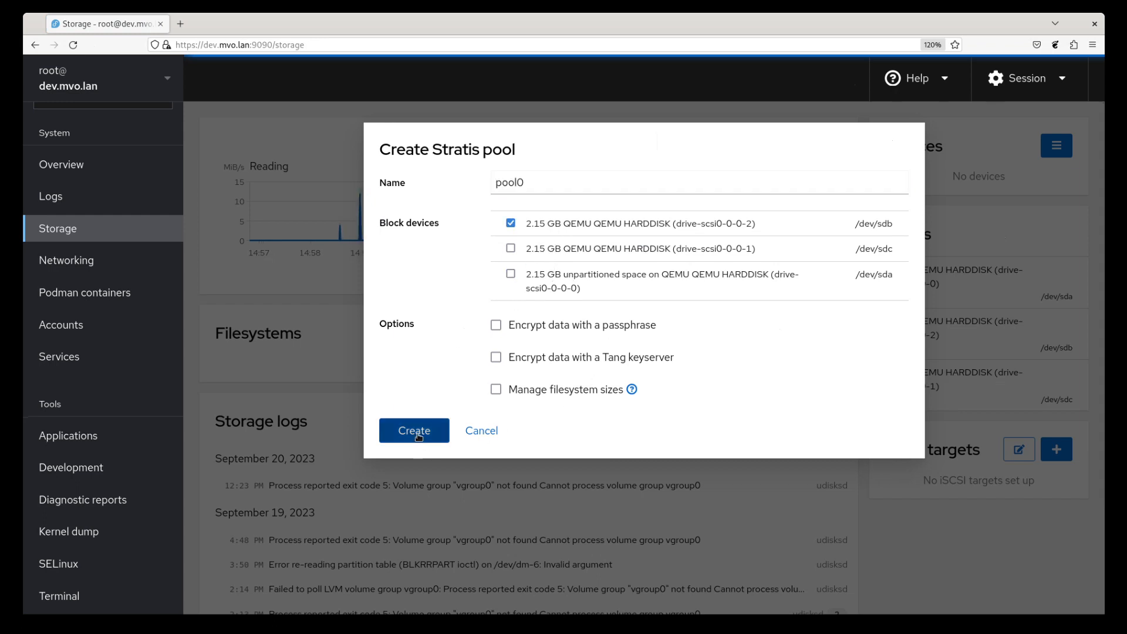
- Encrypt the Stratis pool with the Tang keyserver at 192.168.100.1 and create it, trusting the server's key
left_click(496, 358)
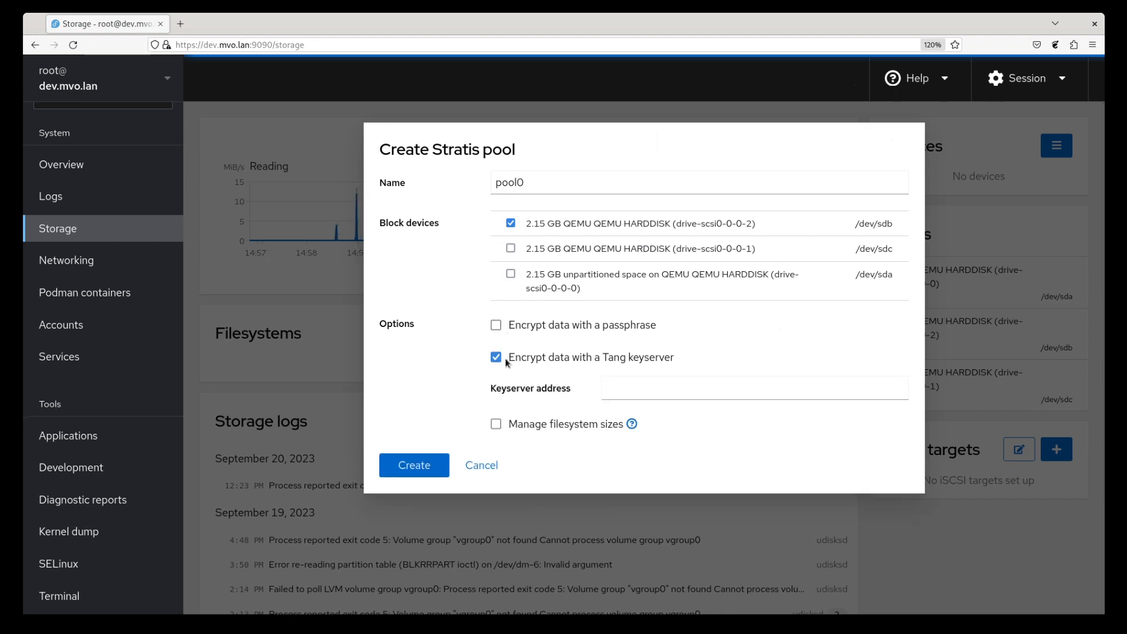
left_click(624, 388)
type("19")
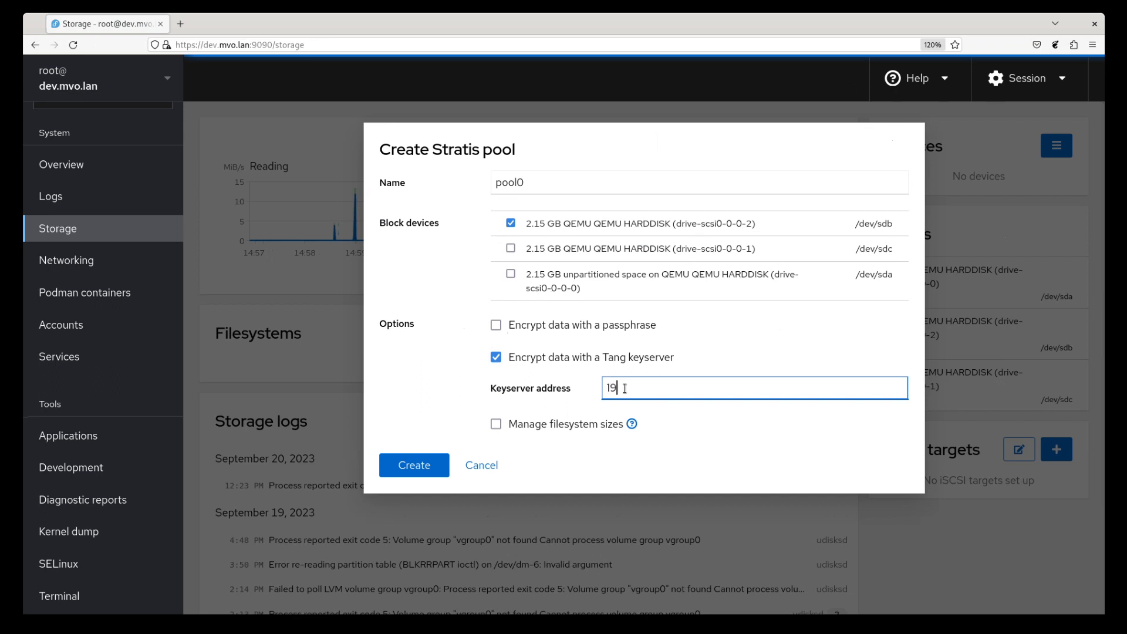
type("62.168.100.1")
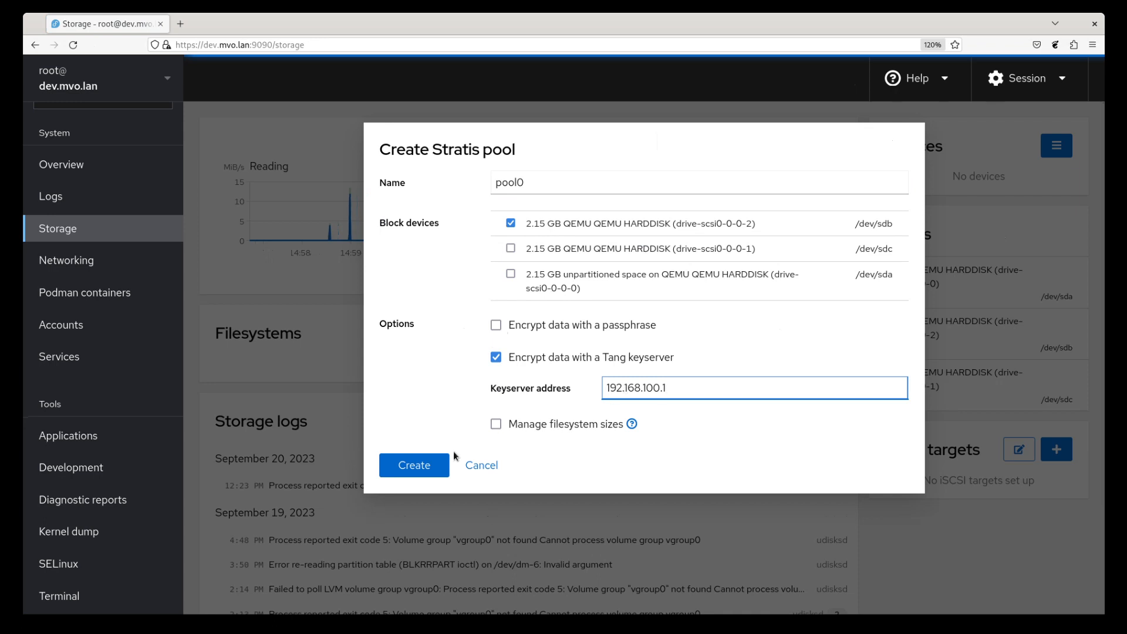
left_click(426, 466)
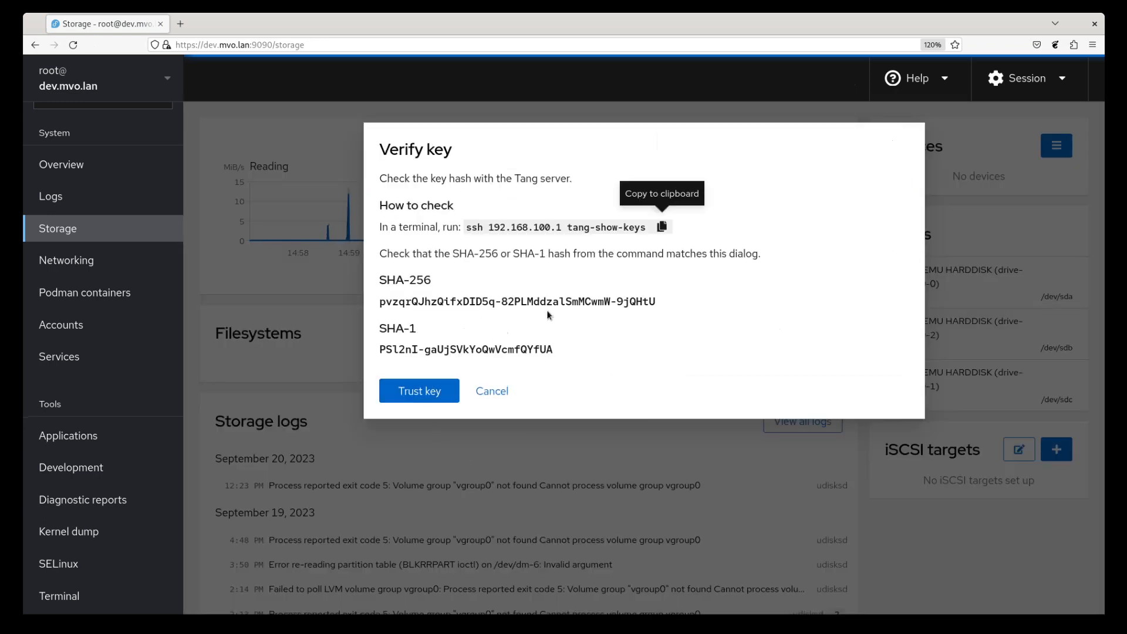
left_click(434, 392)
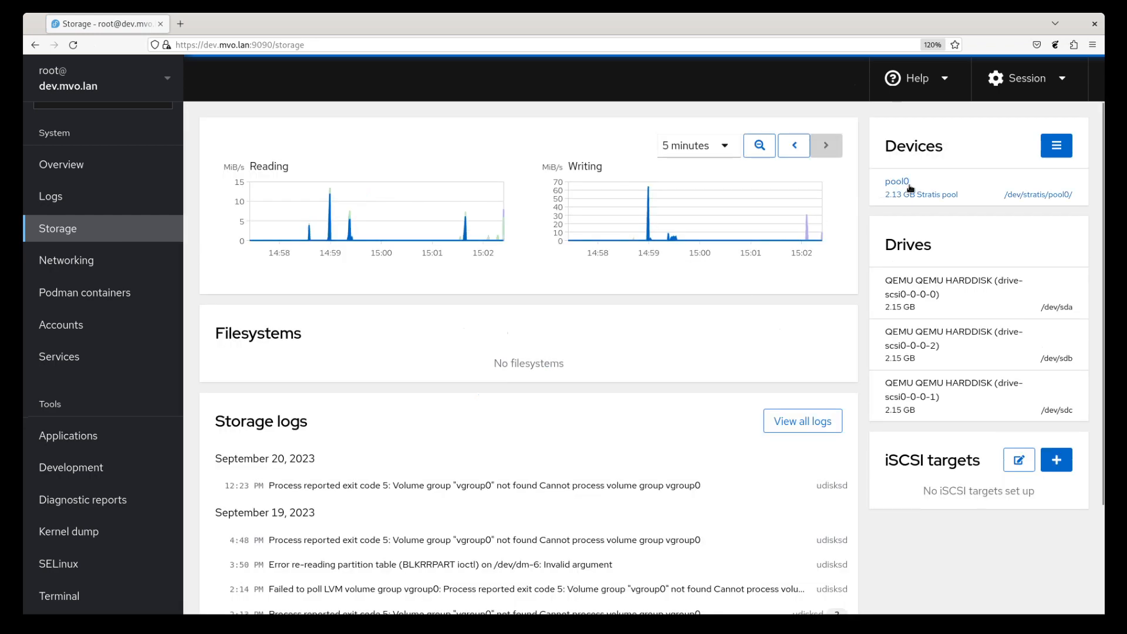
- Create a filesystem named root in pool0 with mount point / and mounting before services start, without mounting it now
left_click(884, 191)
left_click(811, 350)
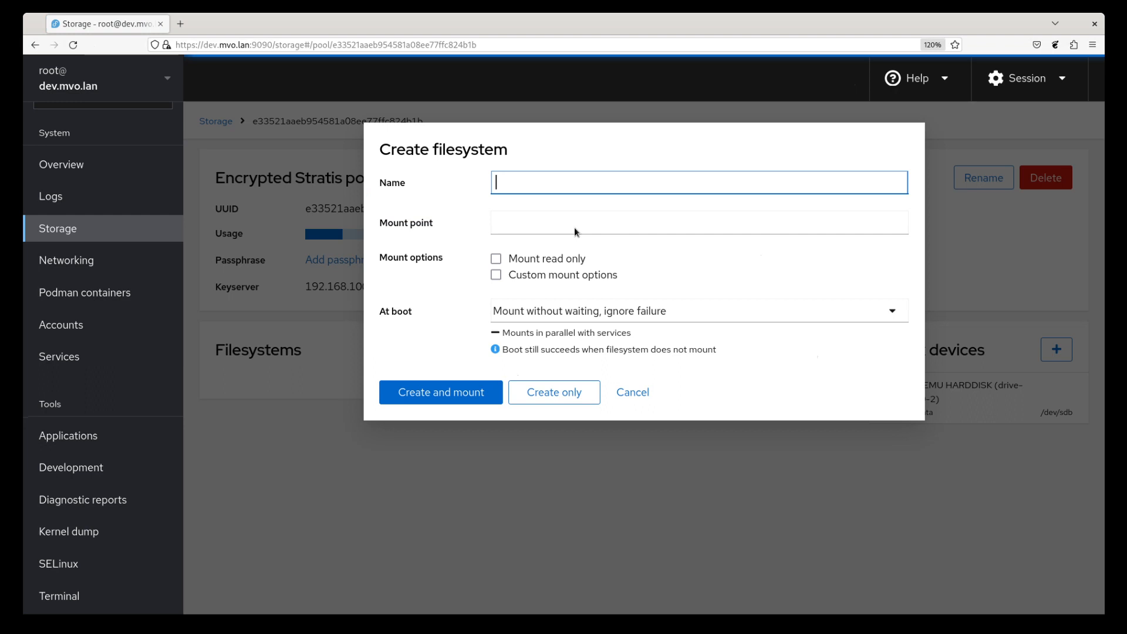
left_click(527, 229)
type("/")
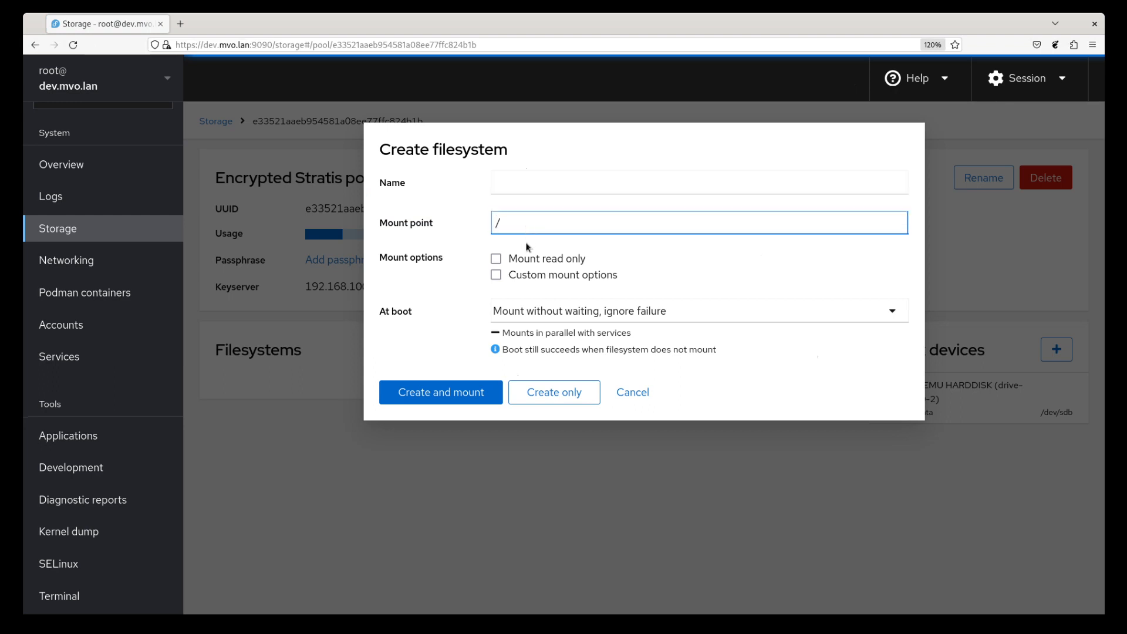
left_click(605, 319)
left_click(605, 328)
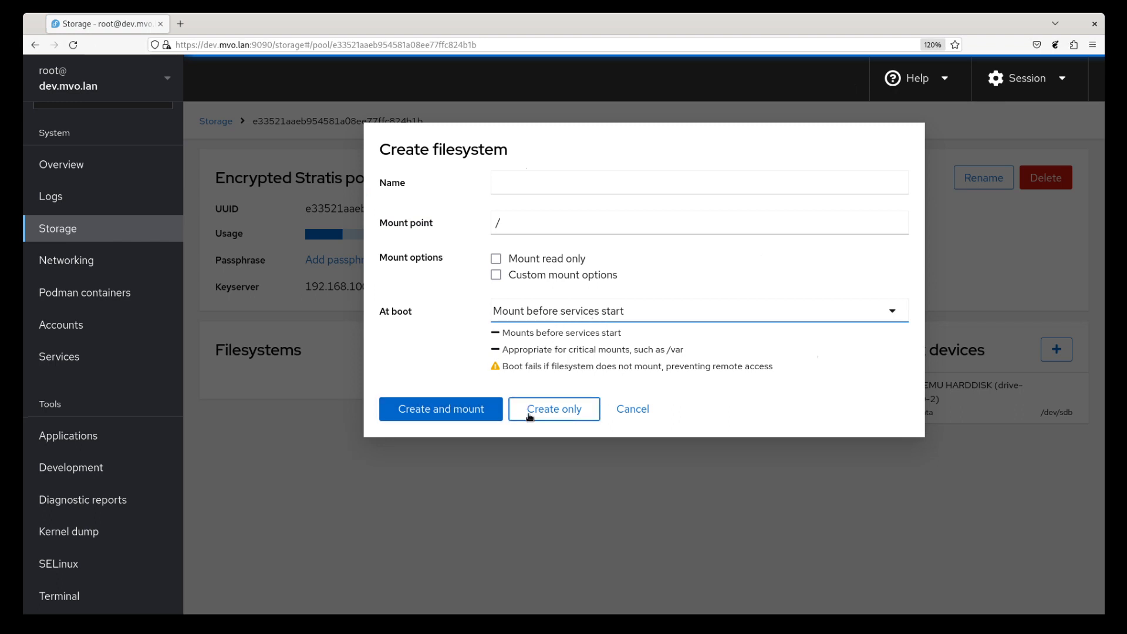
left_click(552, 413)
left_click(561, 183)
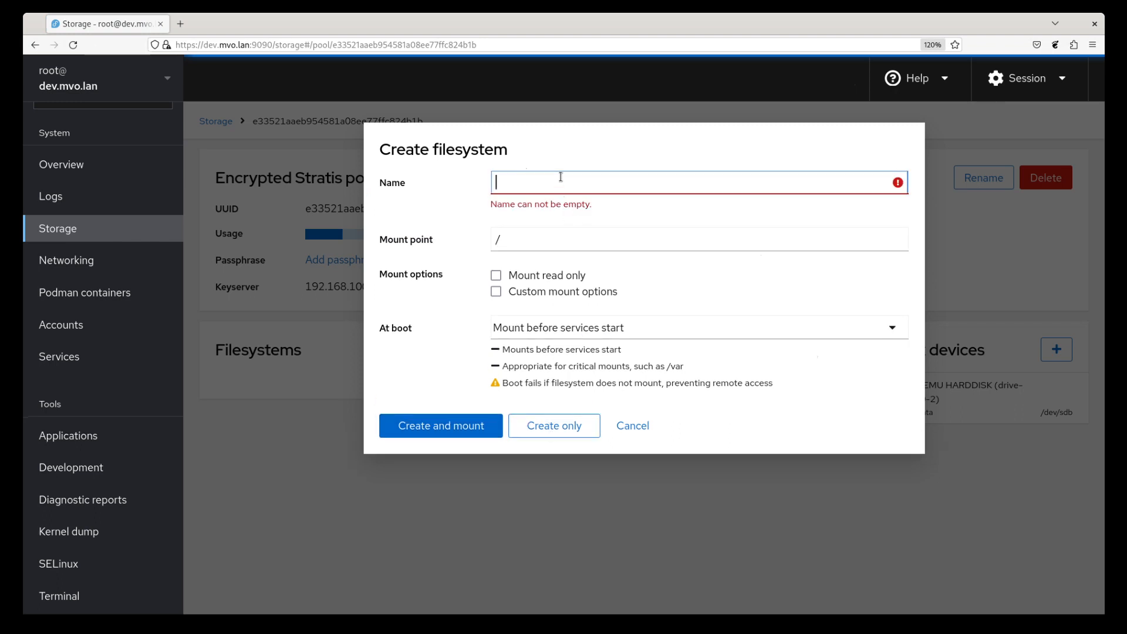
type("root")
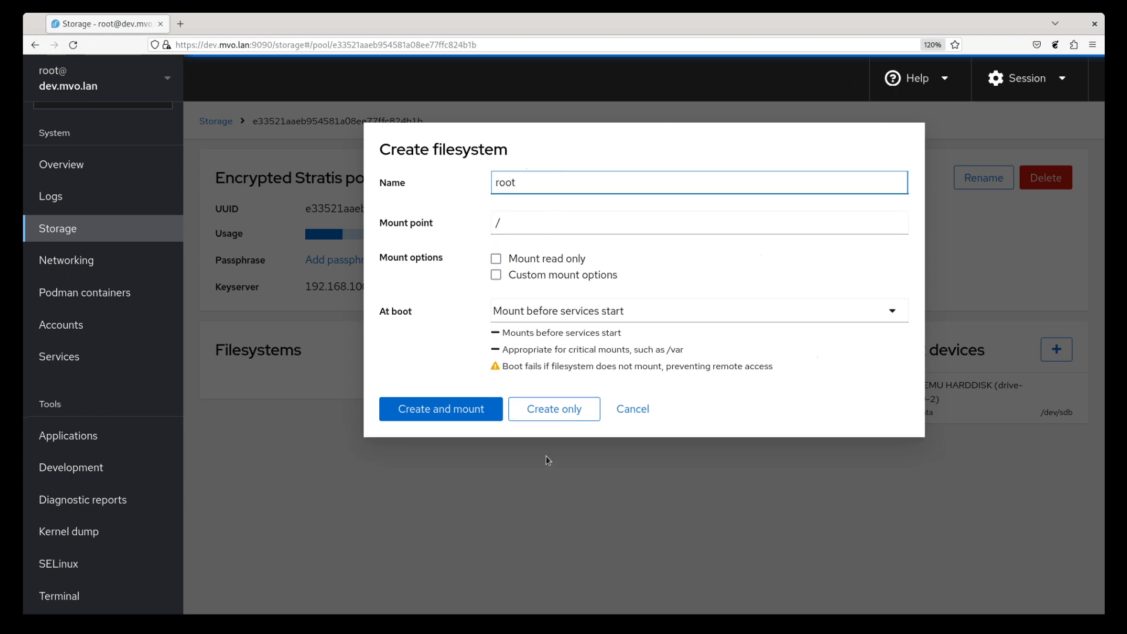
left_click(579, 404)
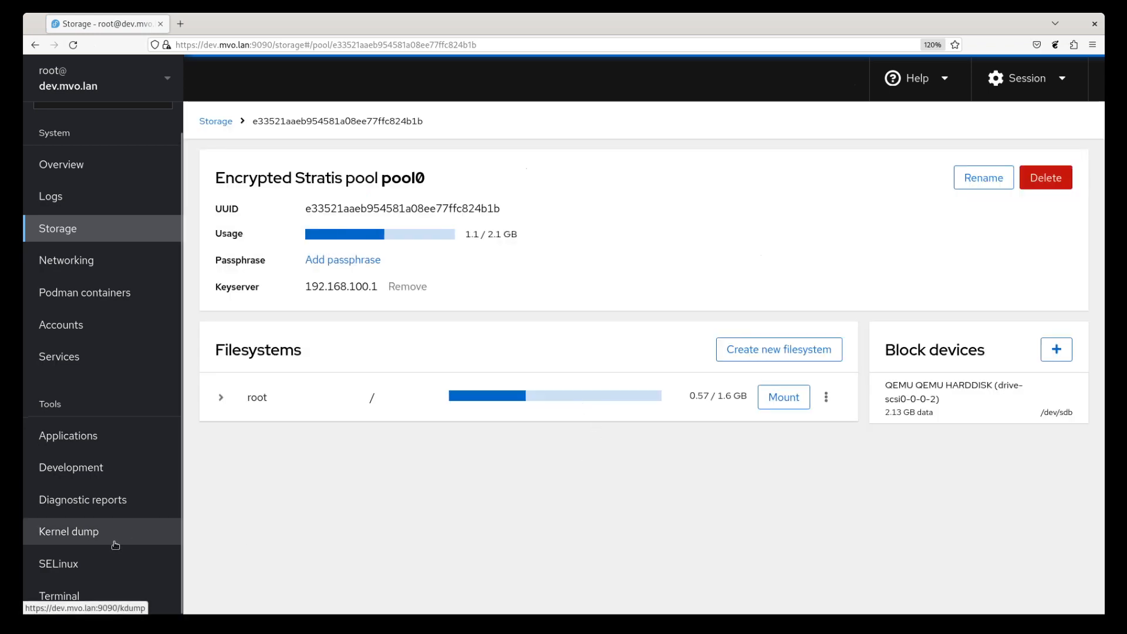
- Display /etc/fstab again in the terminal to examine the Stratis root filesystem's mount entry, and return to the pool's storage page
left_click(106, 594)
key("Up")
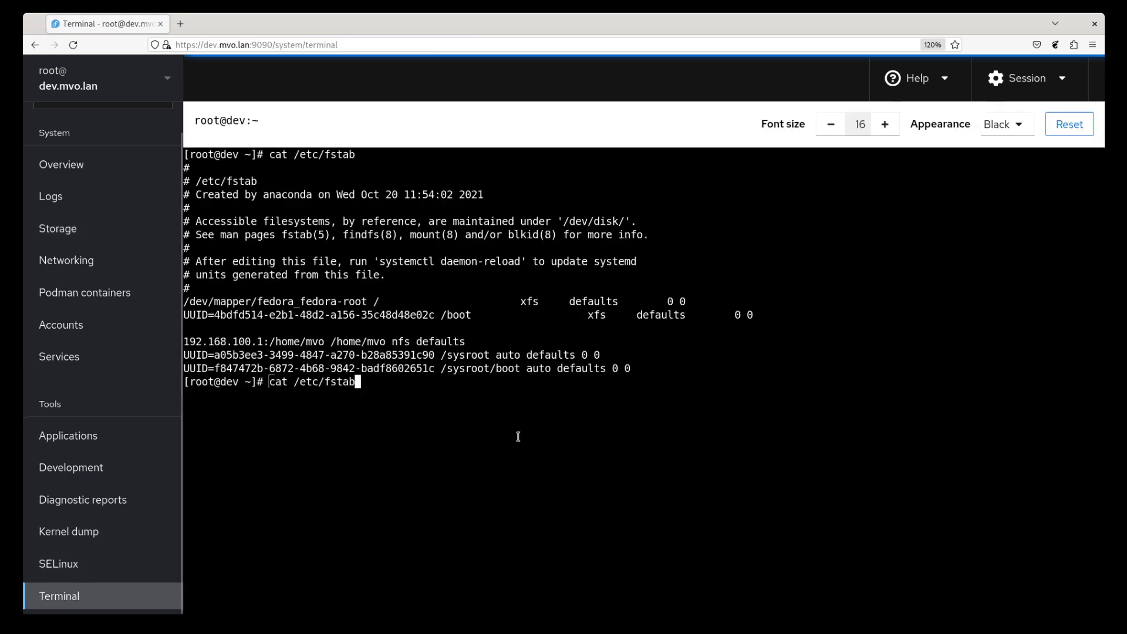
key("Return")
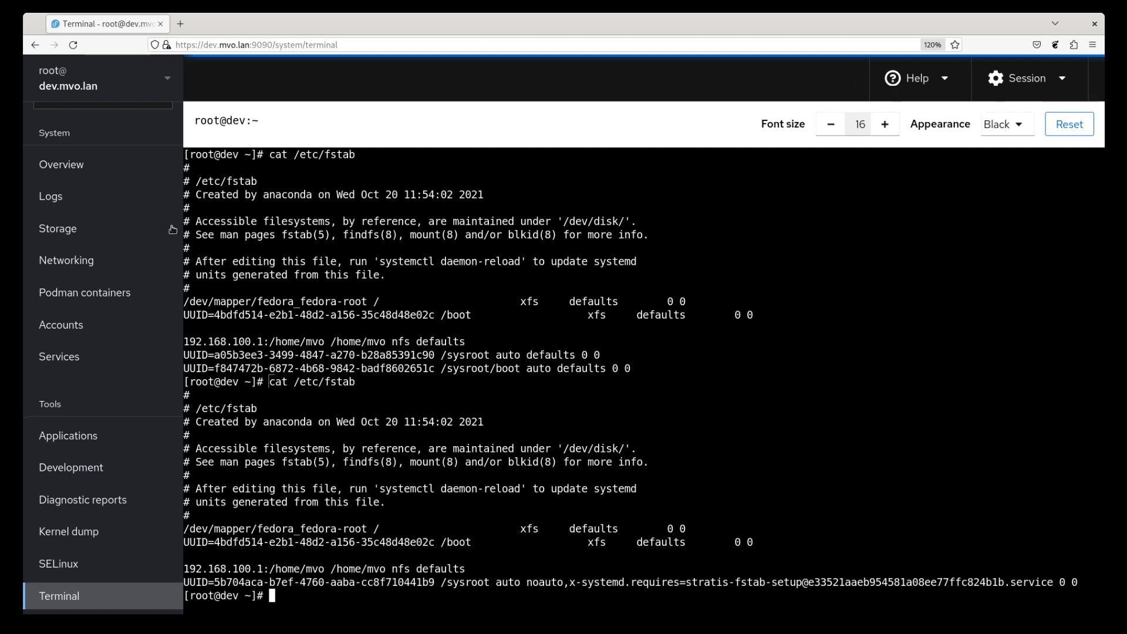
left_click(93, 231)
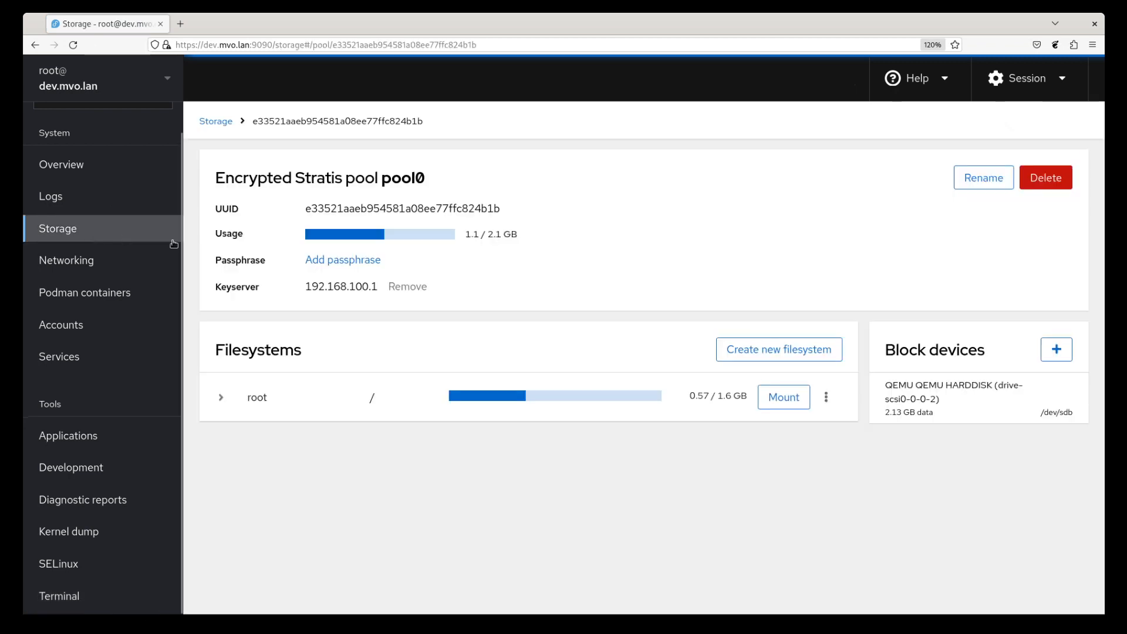